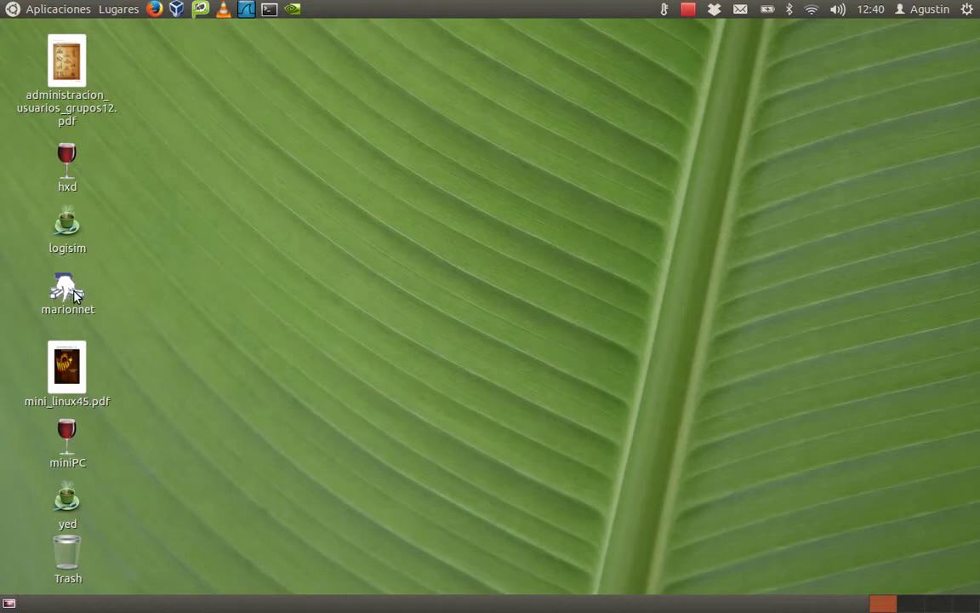
Launch Marionnet from the desktop icon and dismiss the Welcome to Marionnet splash window.
click(71, 294)
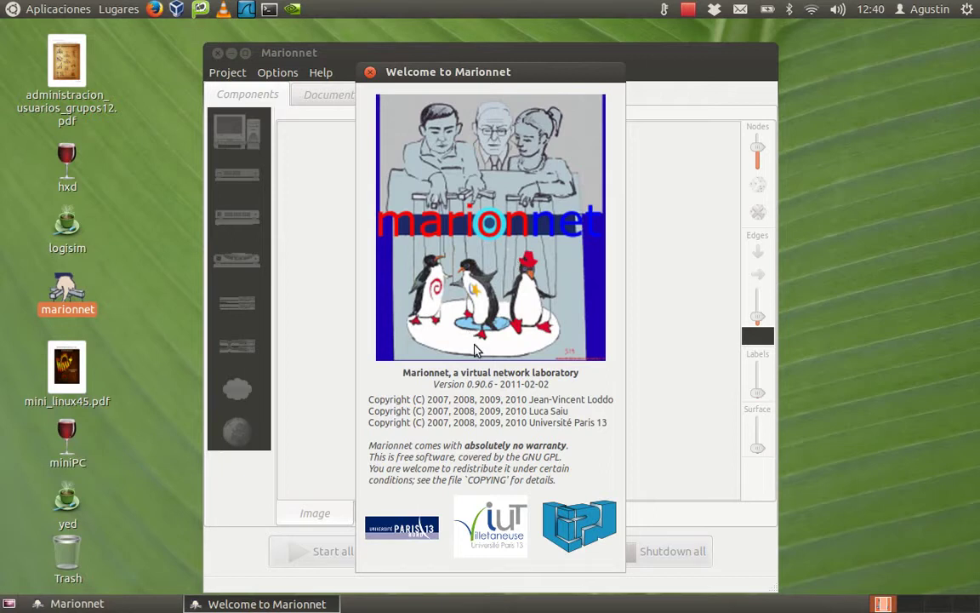
click(531, 401)
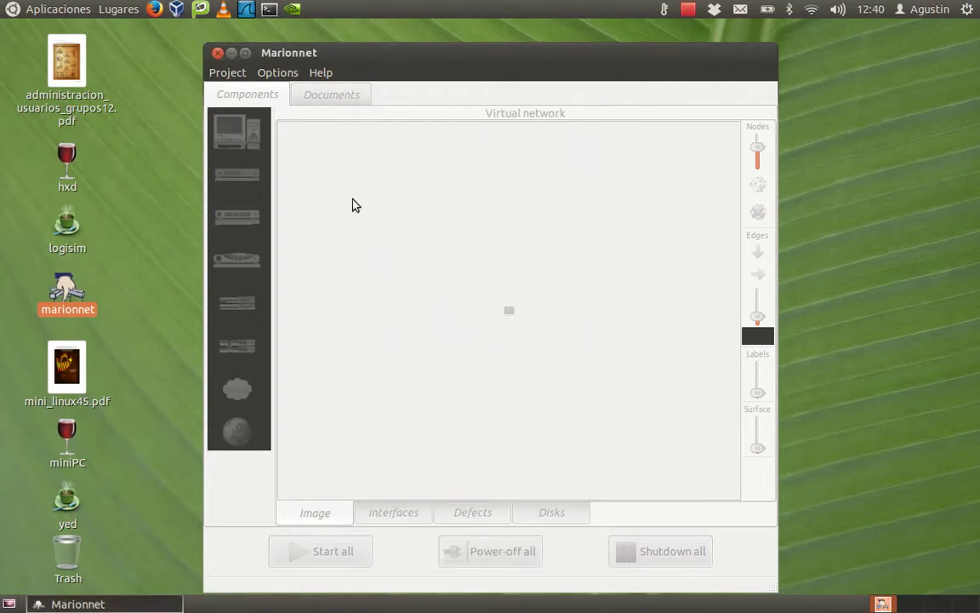
click(322, 74)
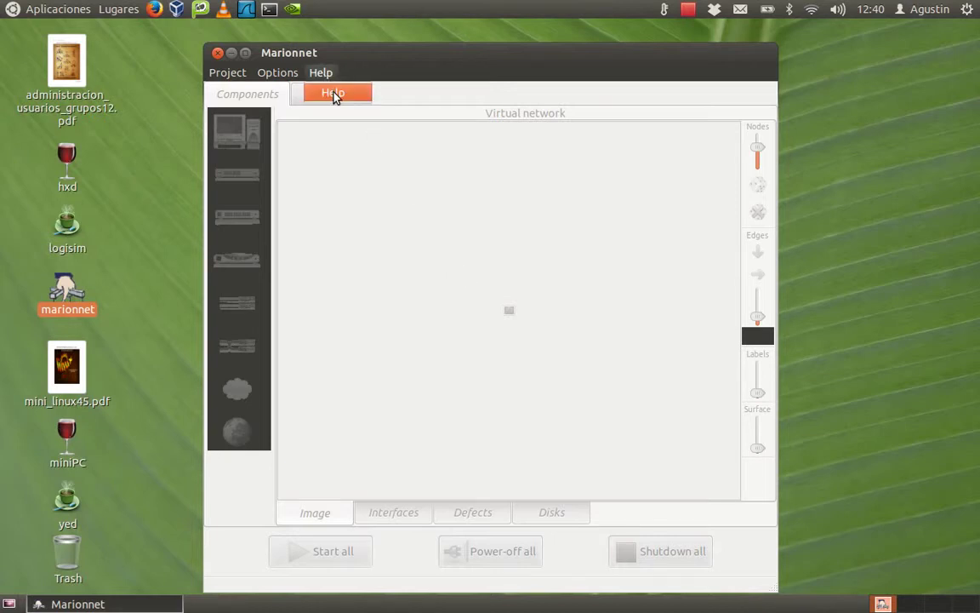
click(332, 92)
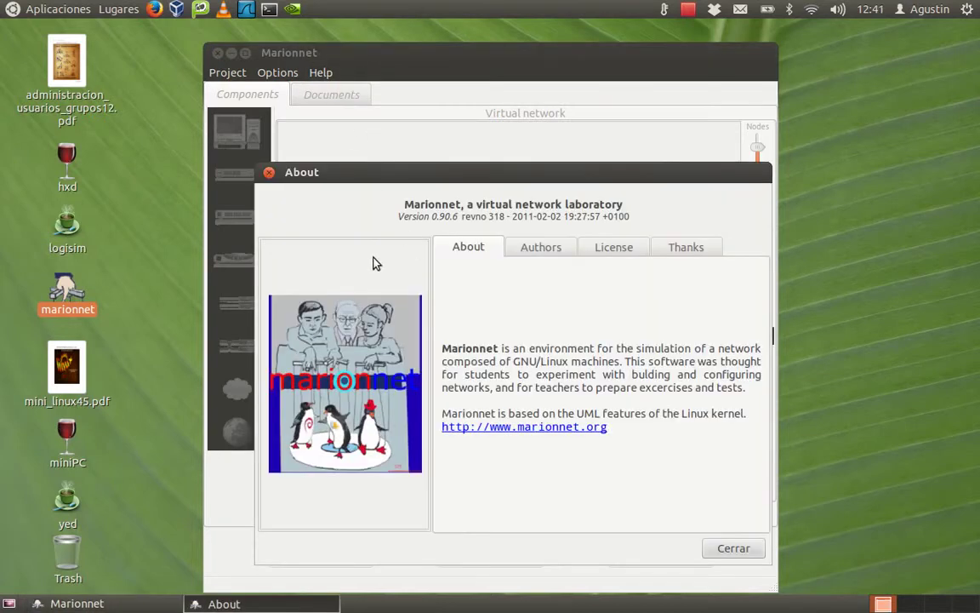
click(538, 248)
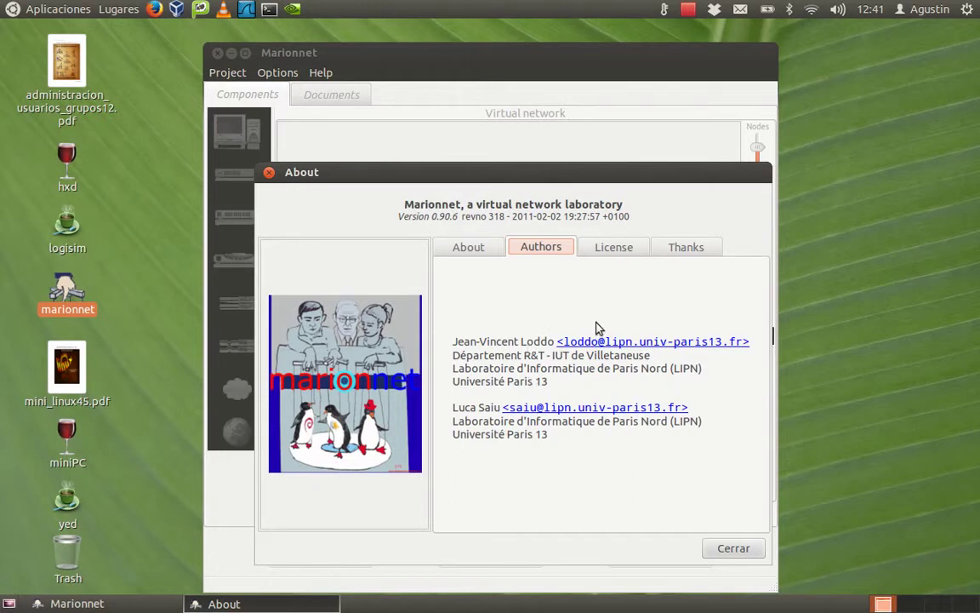
click(627, 250)
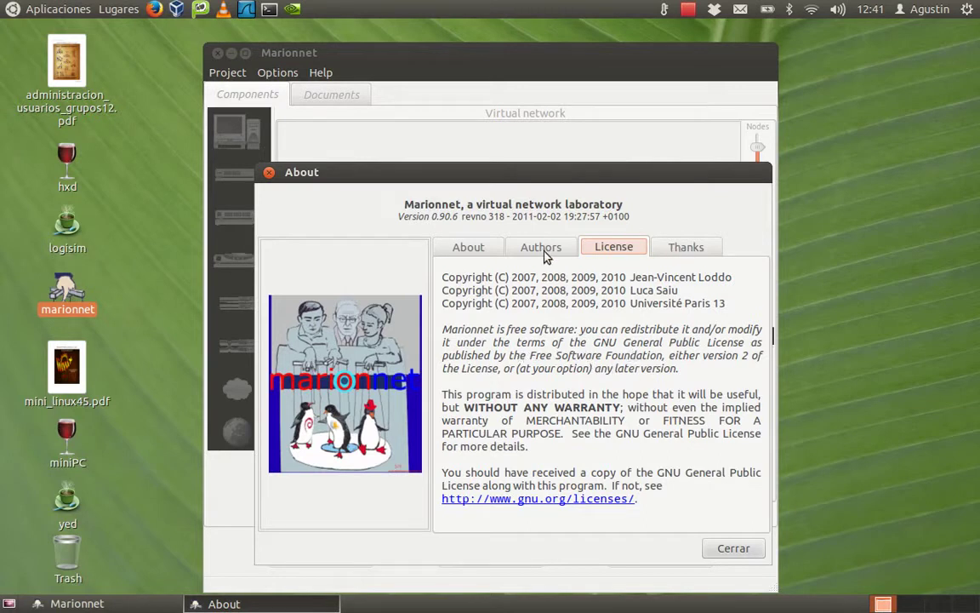
click(732, 549)
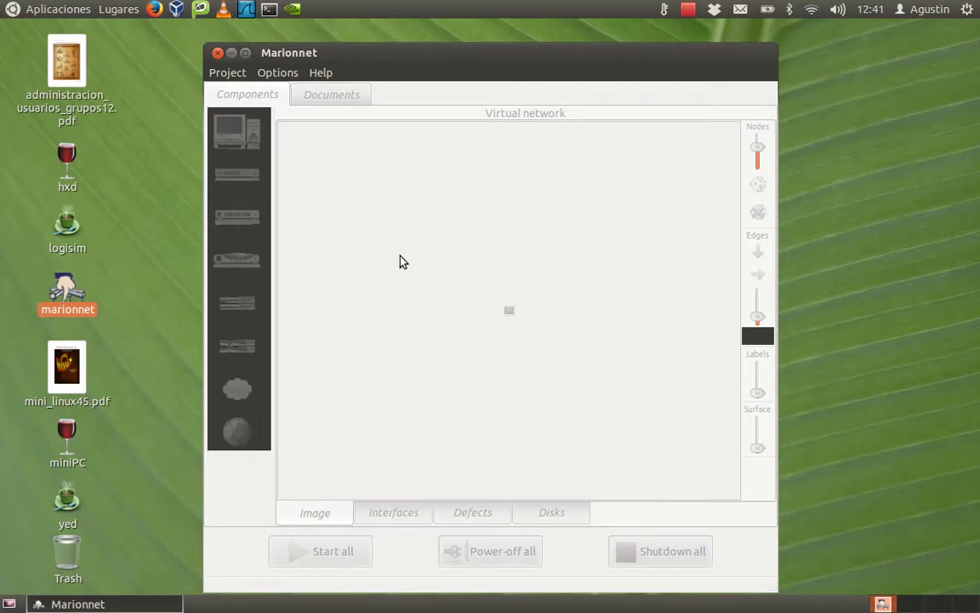
Create a new project named ejemplo1 inside the Documentos folder.
click(228, 73)
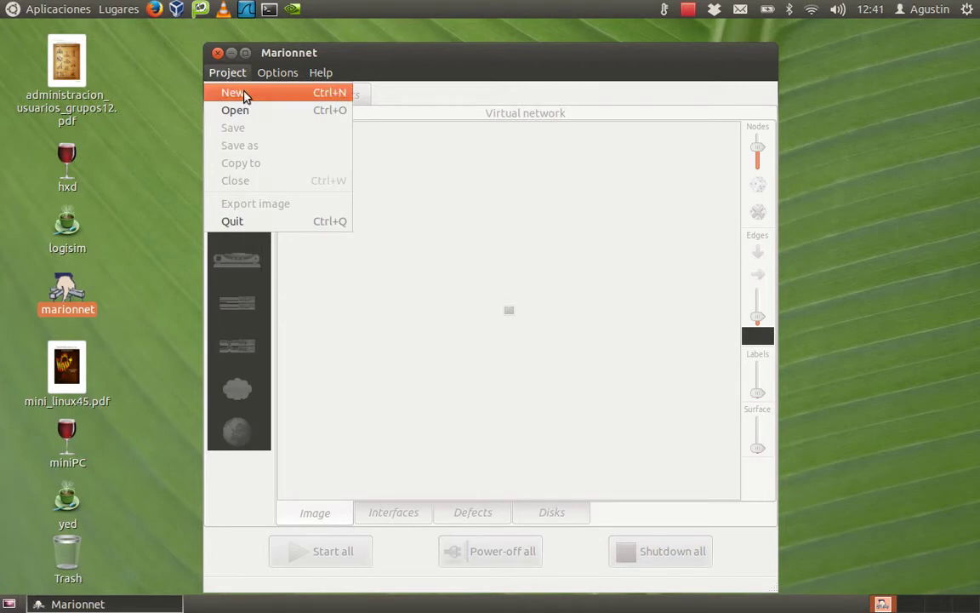
click(244, 96)
double_click(356, 226)
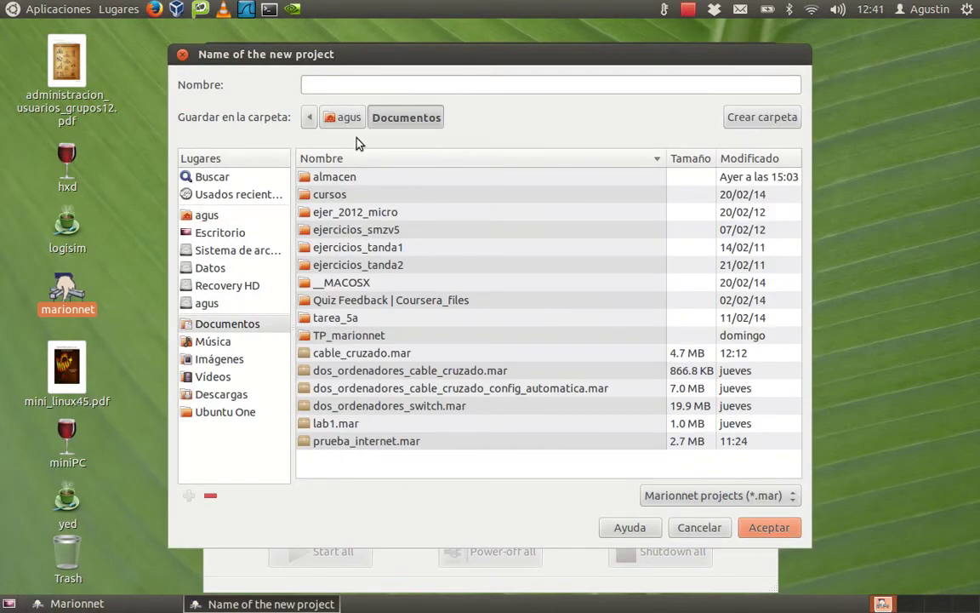
click(330, 86)
text(ejemplo1)
key(Return)
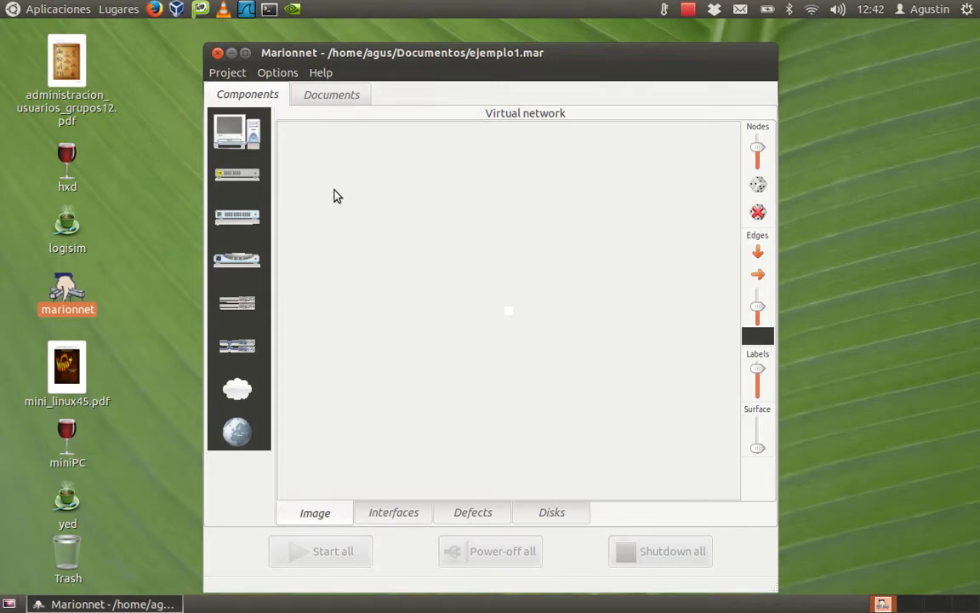
Start adding a new virtual machine and set its label to 192.168.0.1.
click(237, 129)
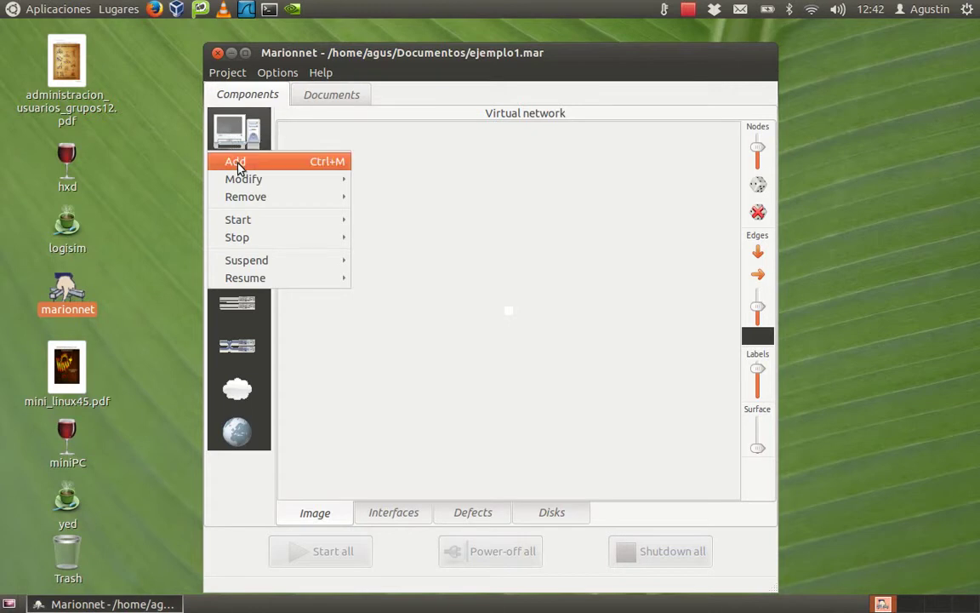
click(236, 161)
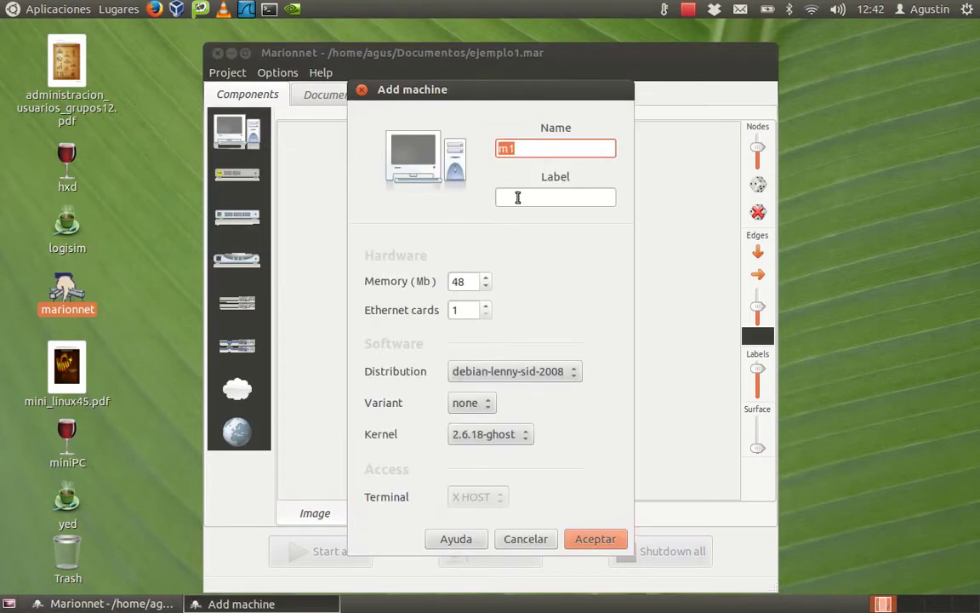
click(518, 196)
text(192.1)
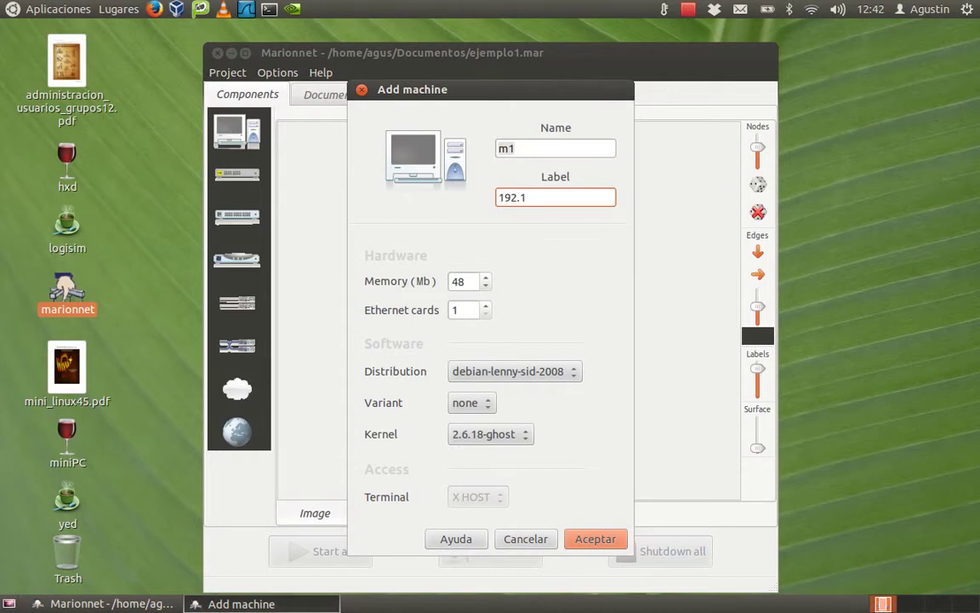
text(68.0.1)
Keep 48 MB memory, 1 Ethernet card and debian-lenny-sid-2008, then confirm machine m1.
click(484, 277)
click(484, 278)
click(485, 286)
click(485, 286)
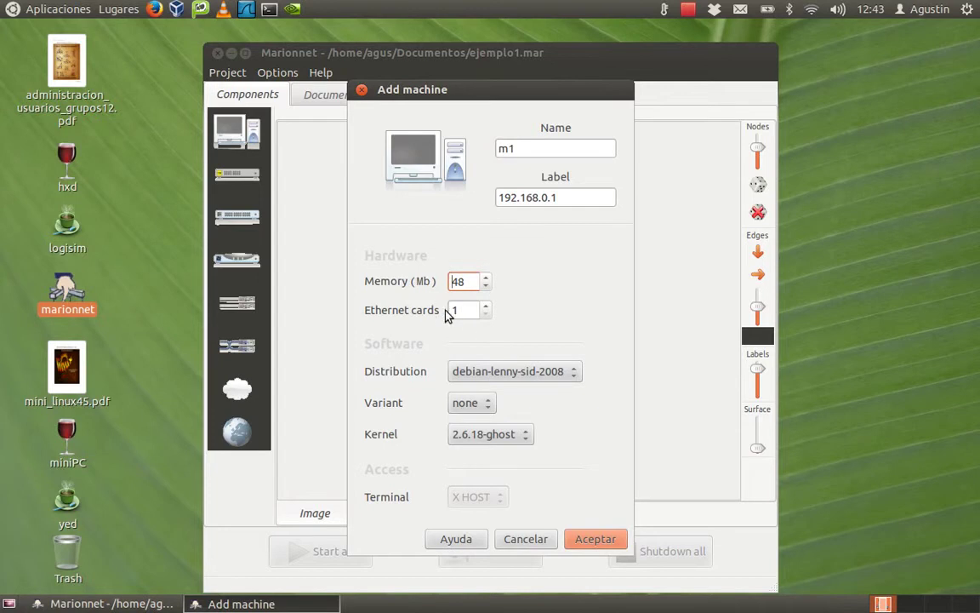
click(487, 307)
click(485, 313)
click(486, 307)
click(486, 314)
click(549, 371)
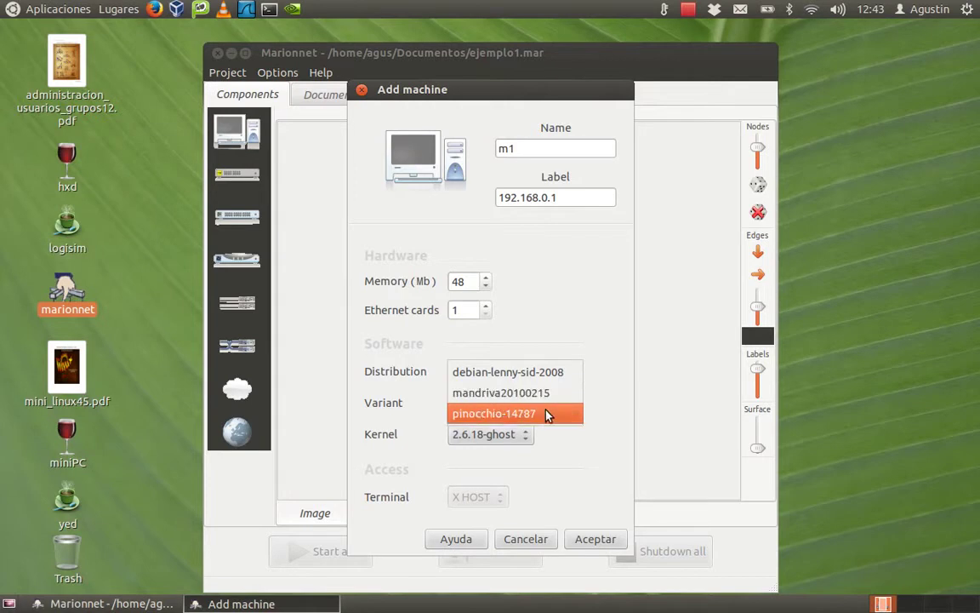
click(552, 379)
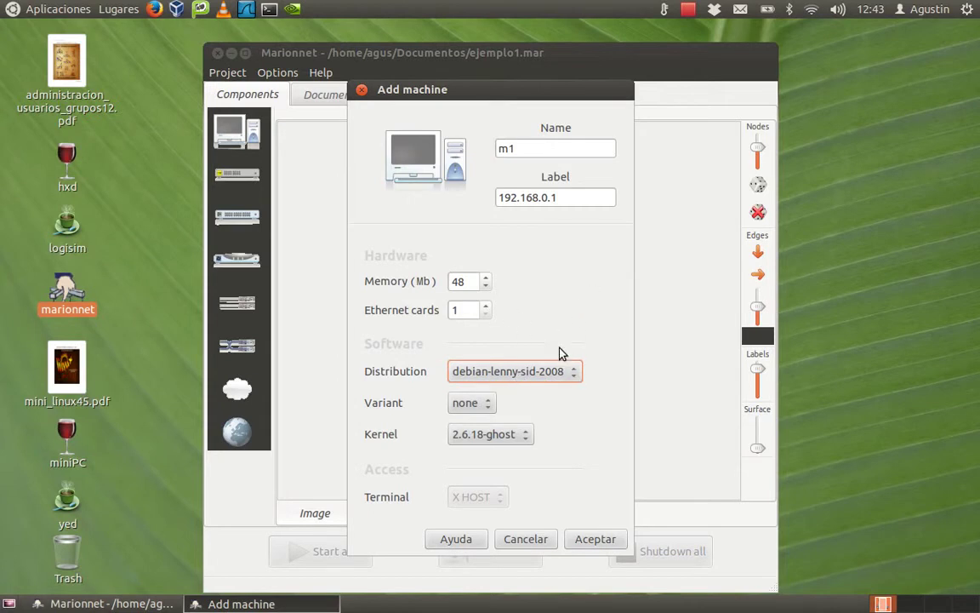
click(486, 406)
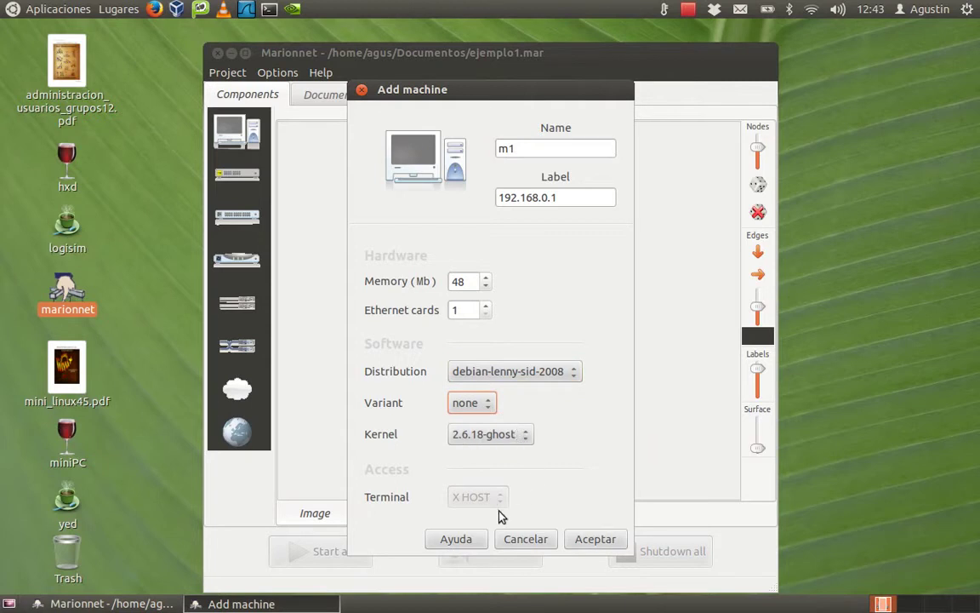
click(597, 541)
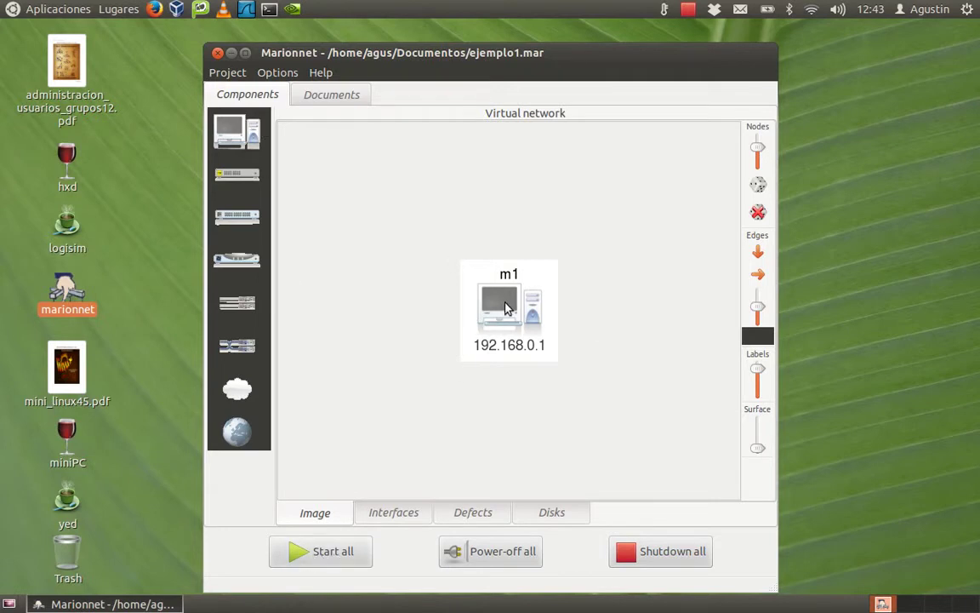
Look at the machine start options and close them without starting anything.
click(225, 128)
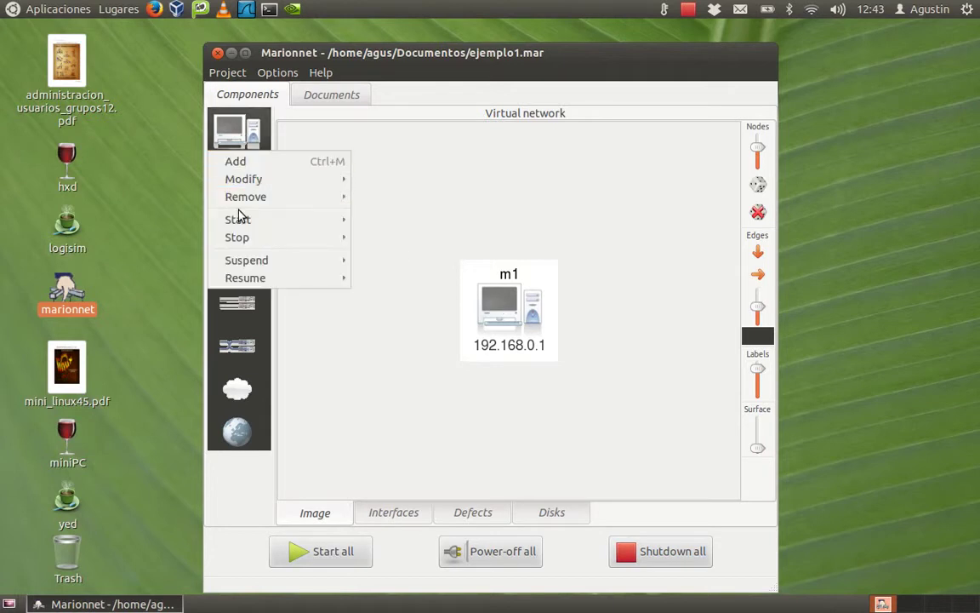
mouse_move(240, 221)
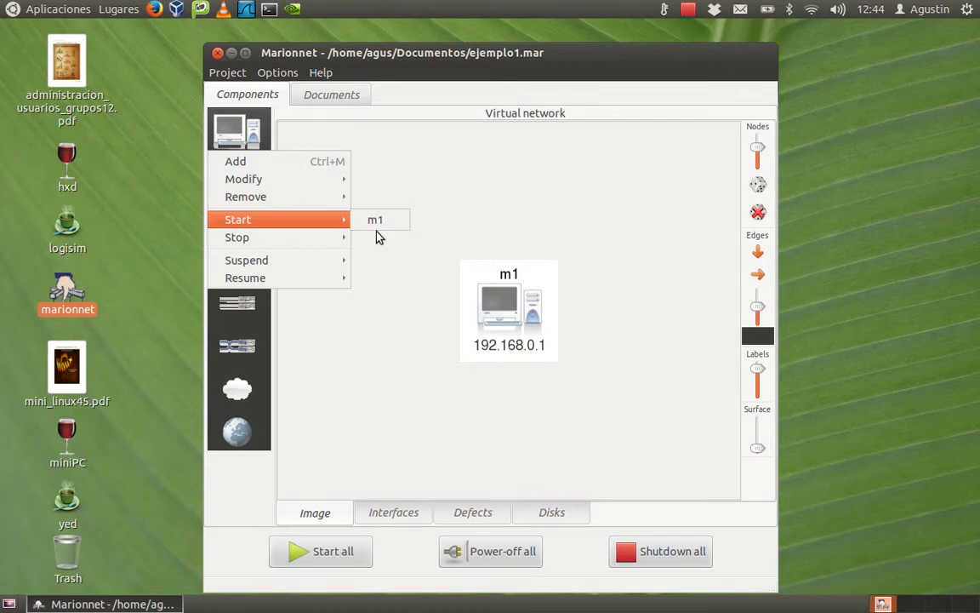
click(417, 189)
Add machine m2 with the label 192.168.0.2.
click(238, 132)
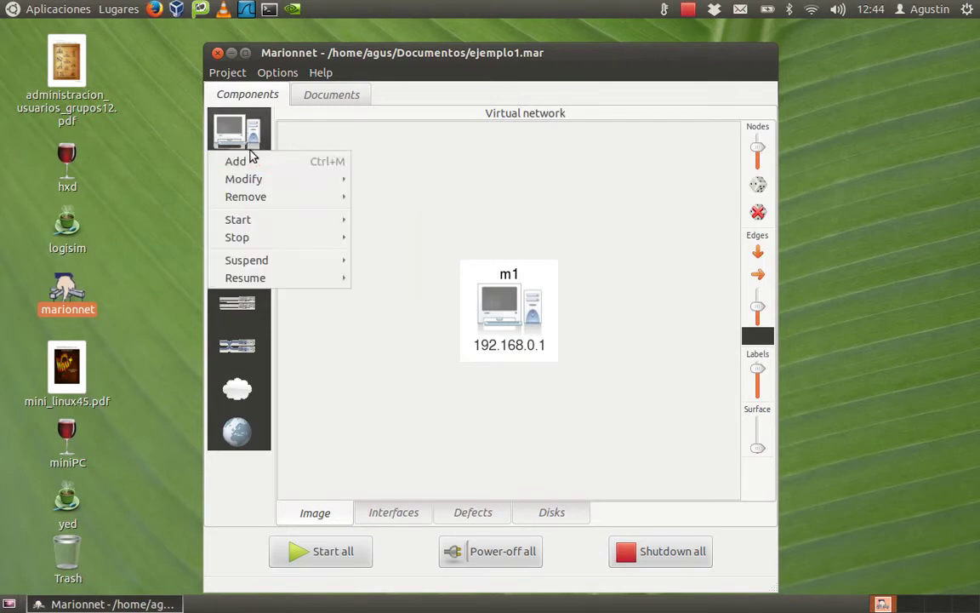
click(236, 162)
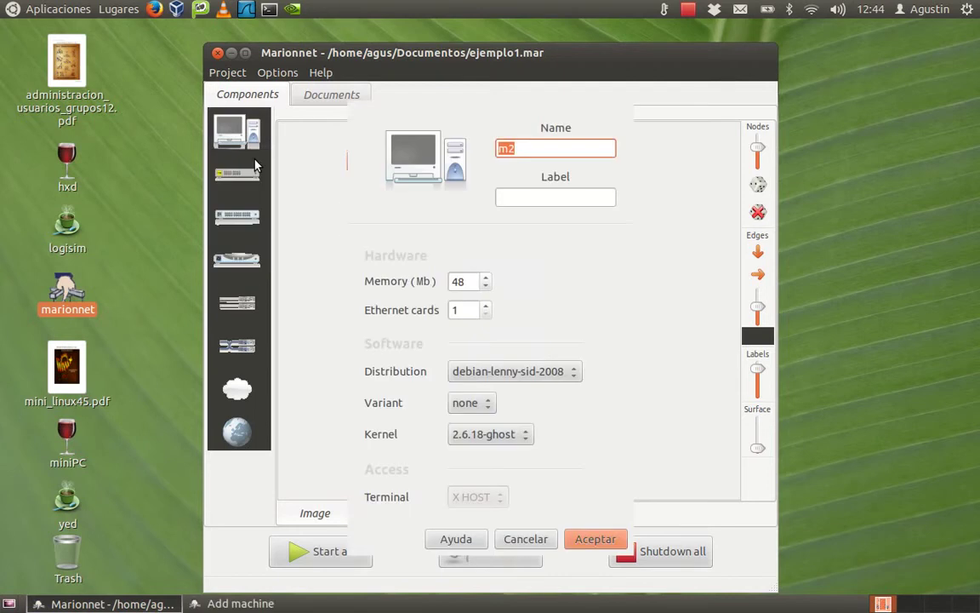
click(509, 194)
text(192.168.0.2)
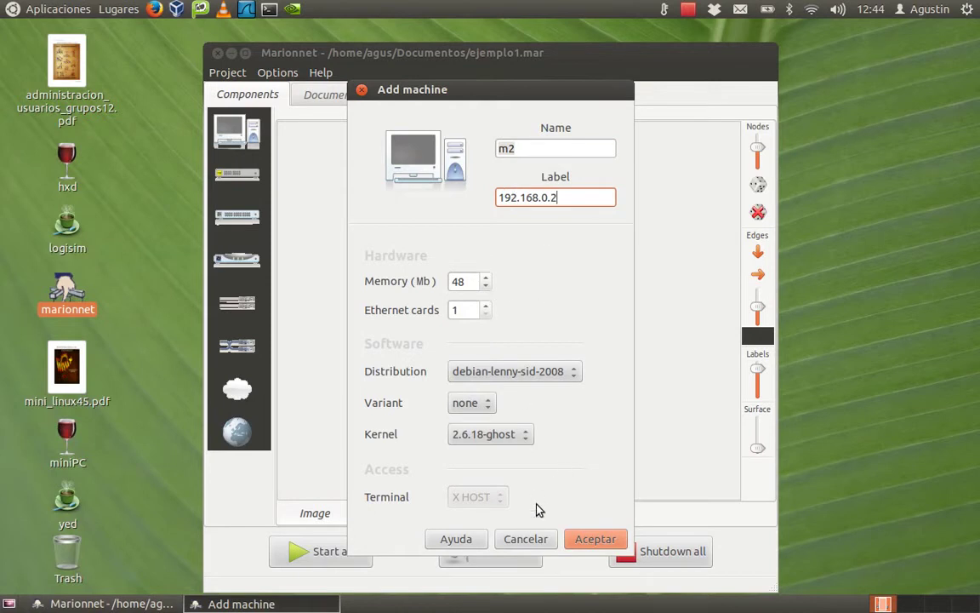
click(592, 539)
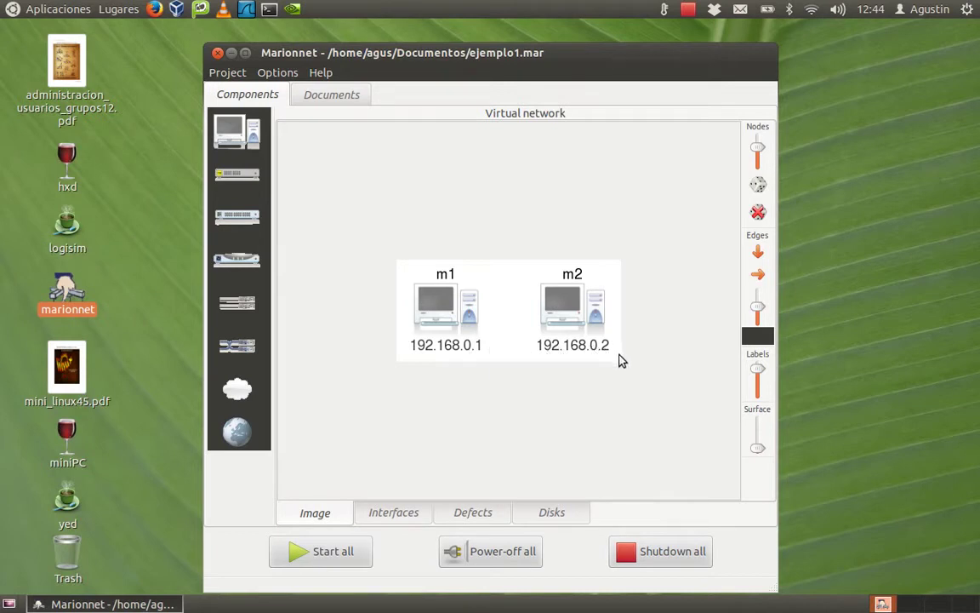
Start all machines and place the m2 console to the right of m1's.
click(315, 554)
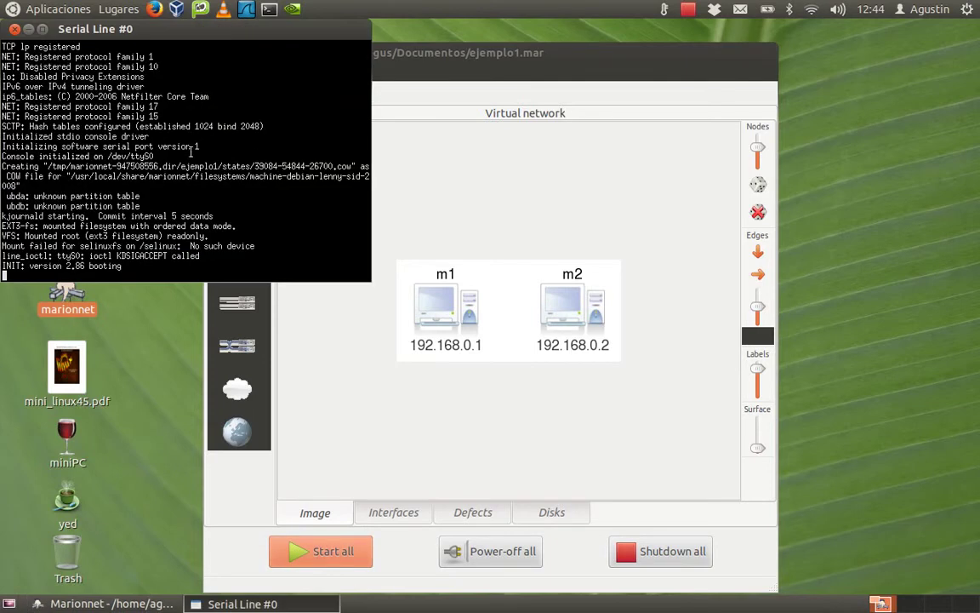
drag(159, 49, 770, 34)
click(297, 32)
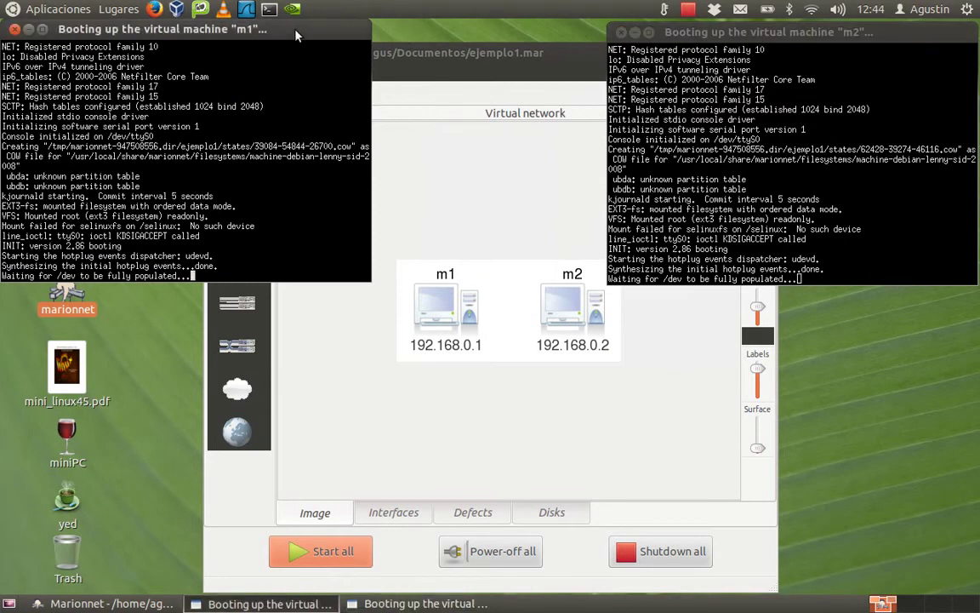
click(736, 31)
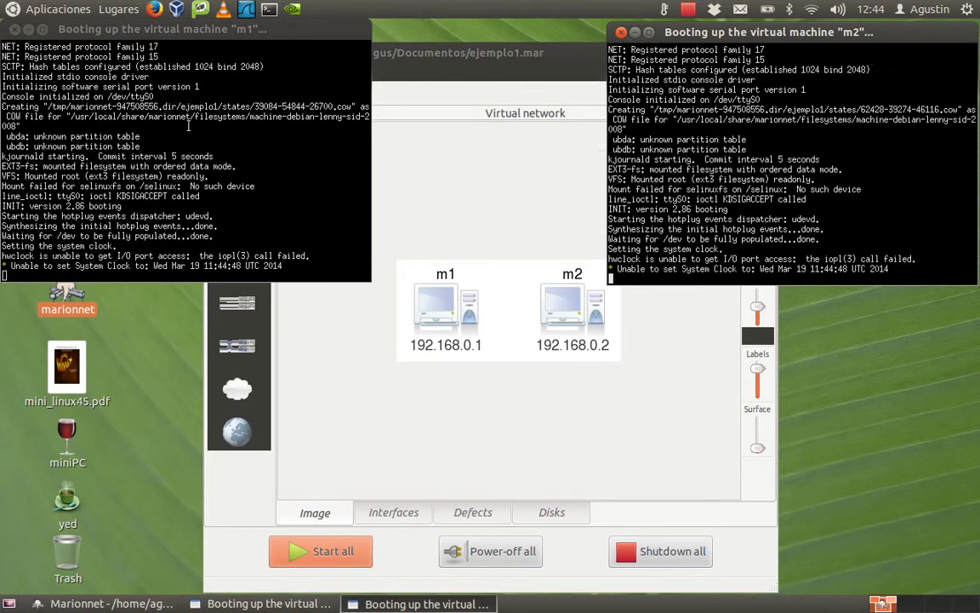
click(188, 126)
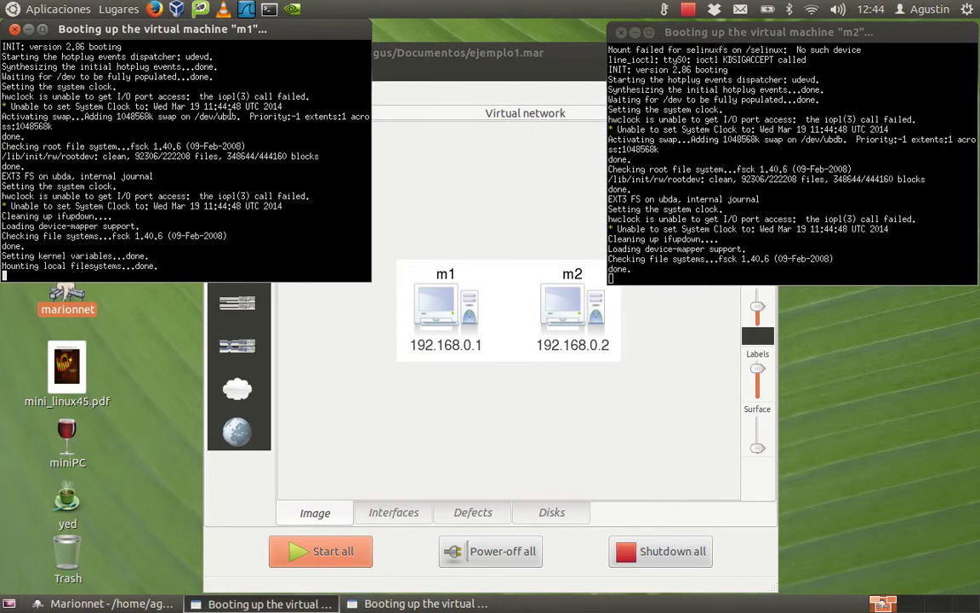
Set m1's console to tiny TrueType font text.
ctrl+right_click(207, 103)
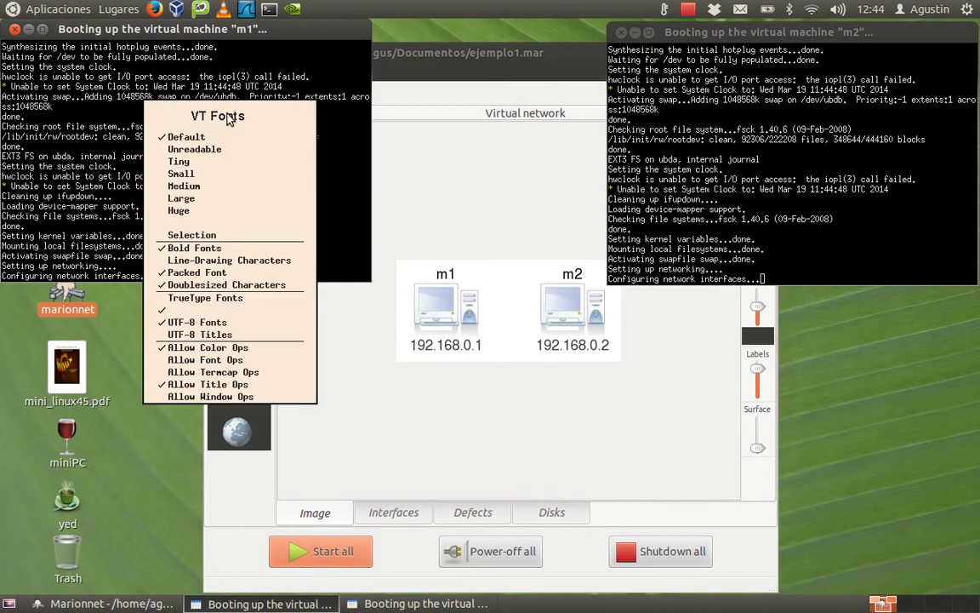
click(204, 161)
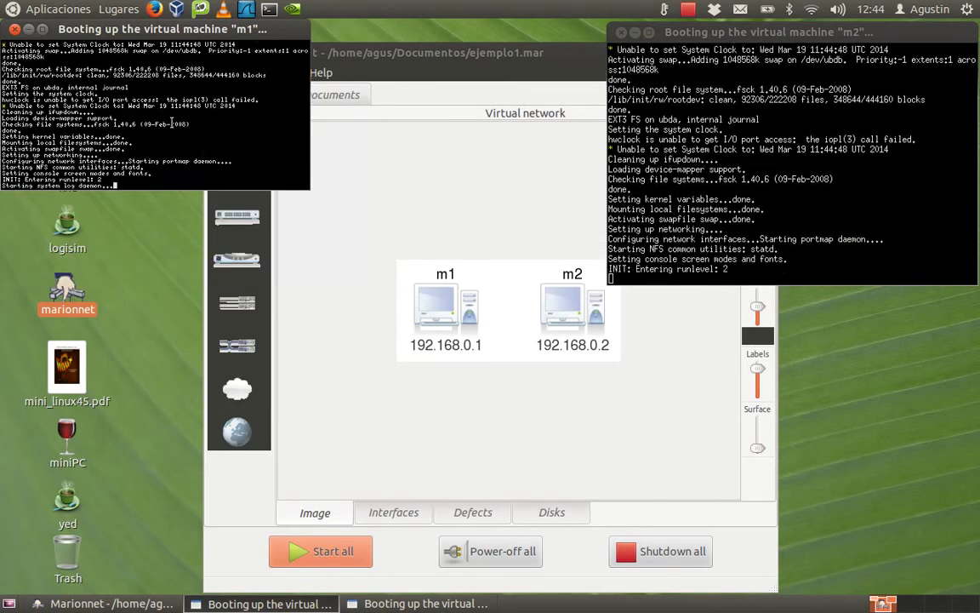
ctrl+right_click(174, 132)
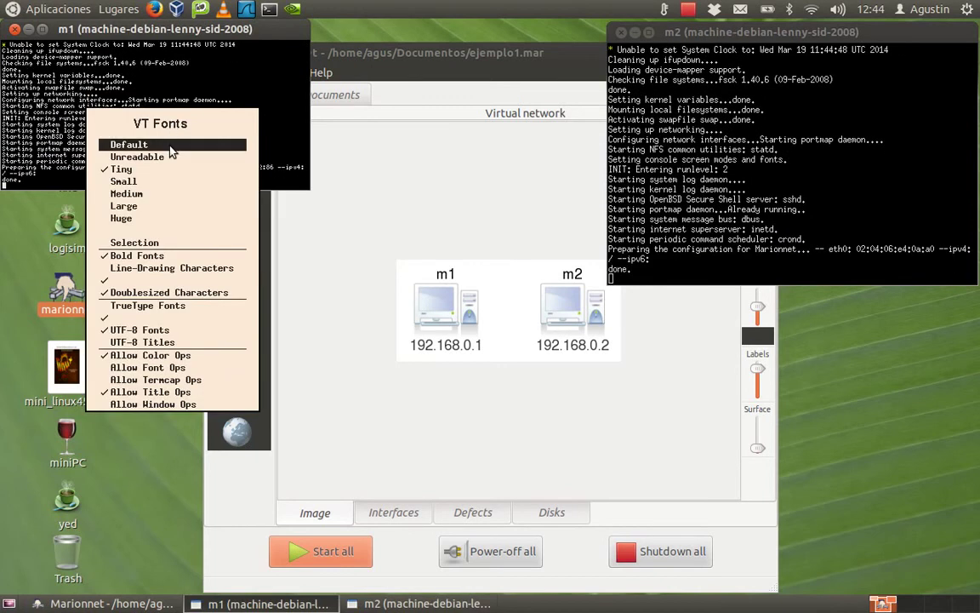
click(170, 305)
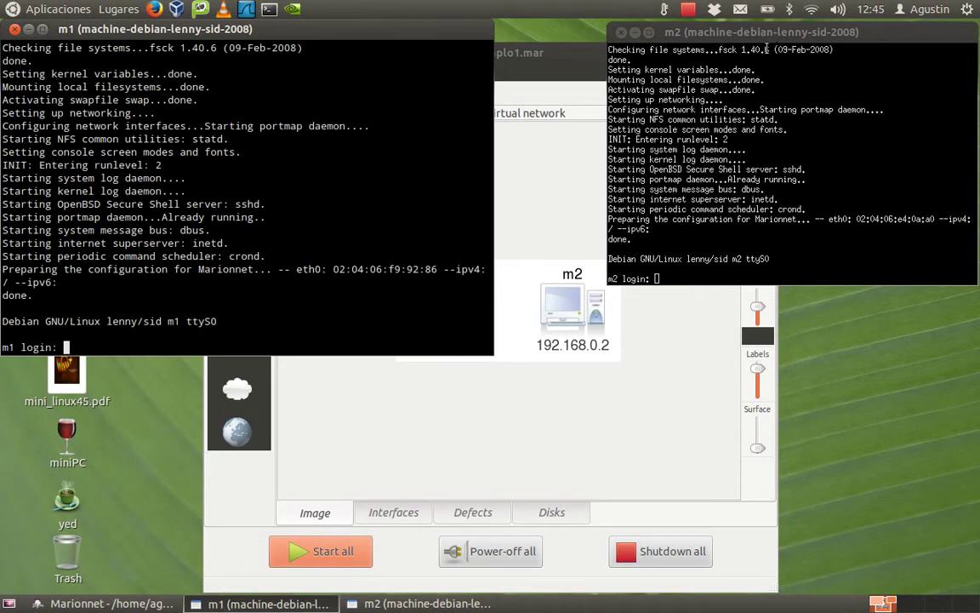
Set m2's console to tiny TrueType font text and move it right of m1.
click(764, 104)
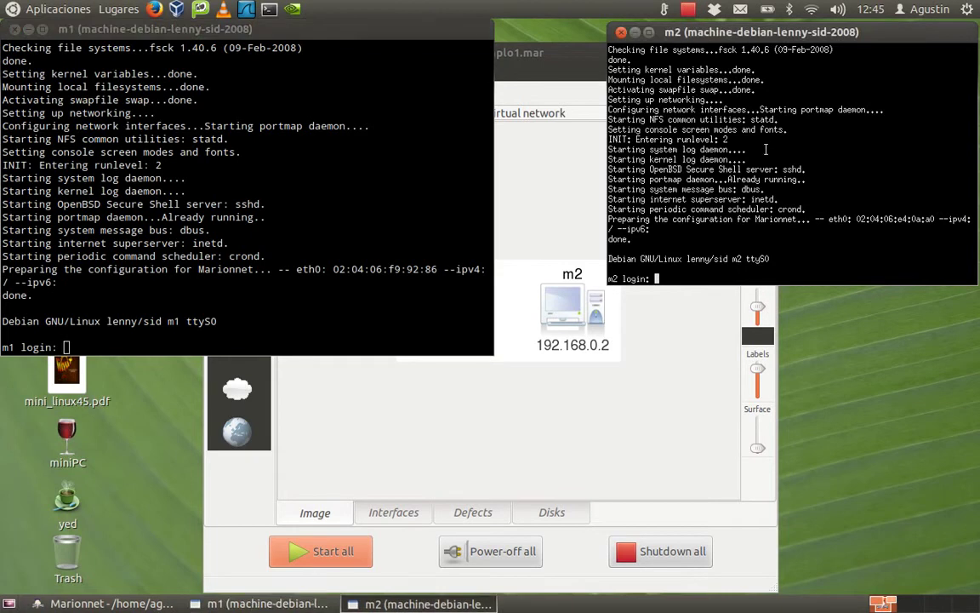
ctrl+right_click(766, 150)
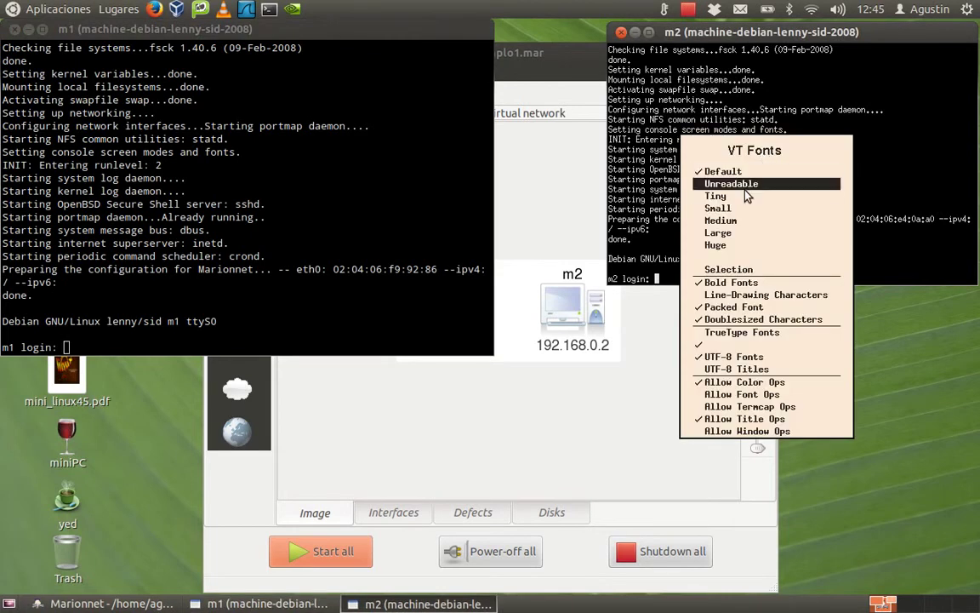
click(731, 183)
ctrl+right_click(744, 157)
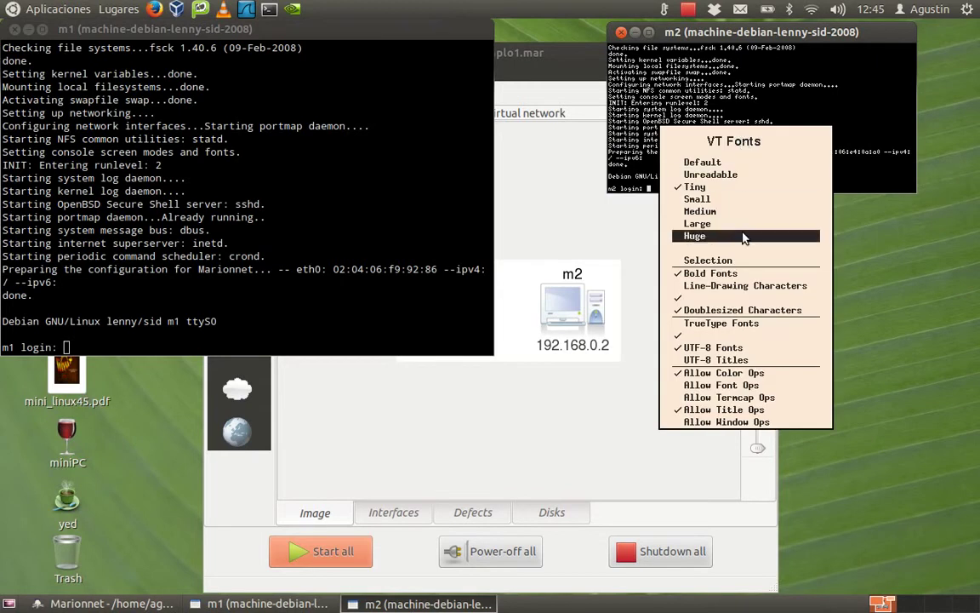
click(762, 328)
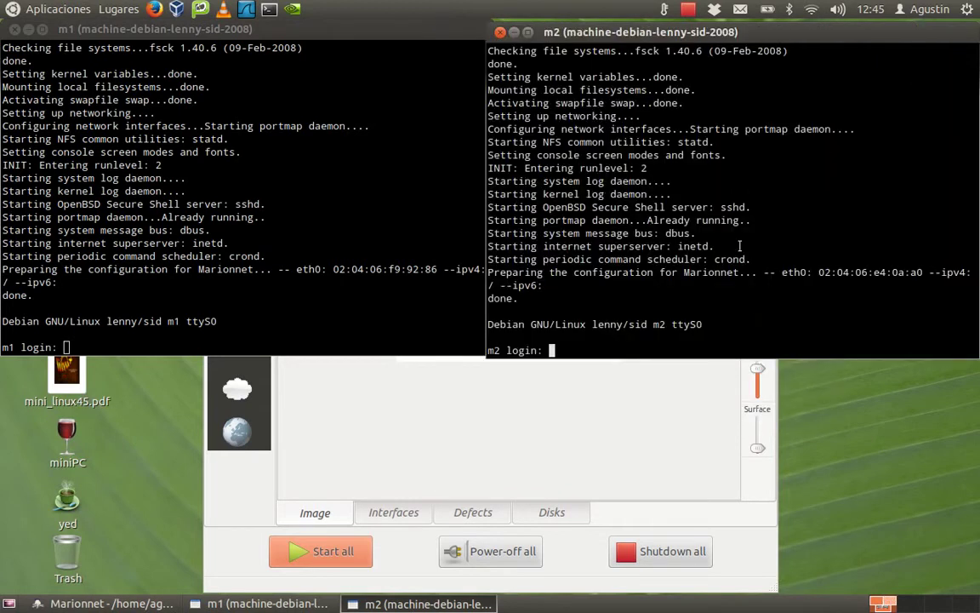
ctrl+right_click(704, 213)
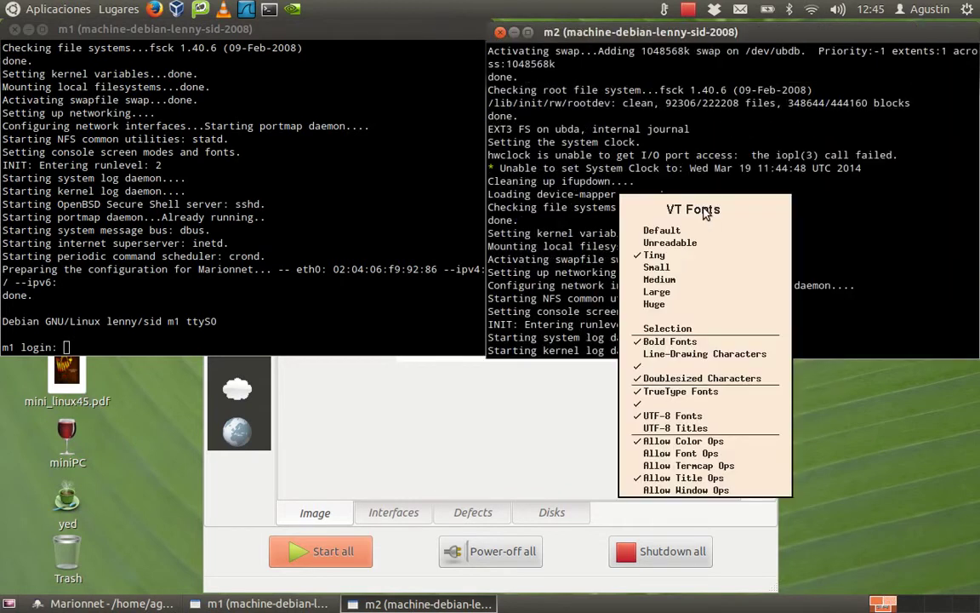
click(691, 279)
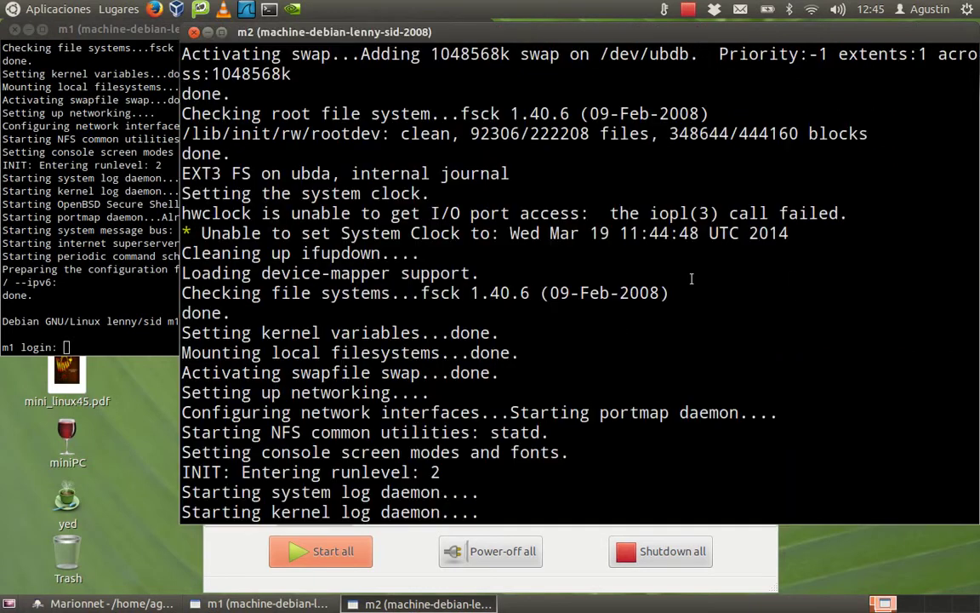
ctrl+right_click(501, 209)
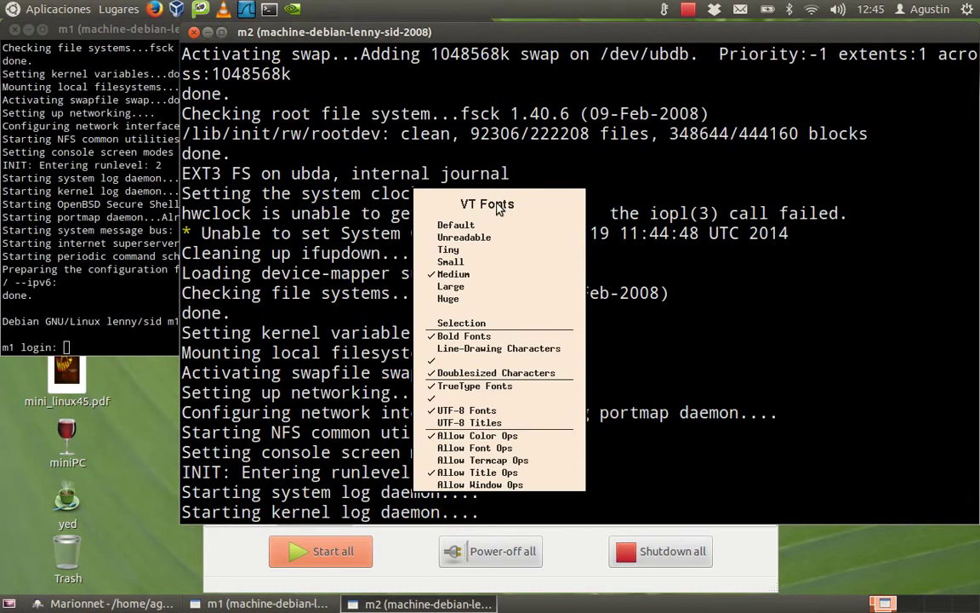
click(498, 252)
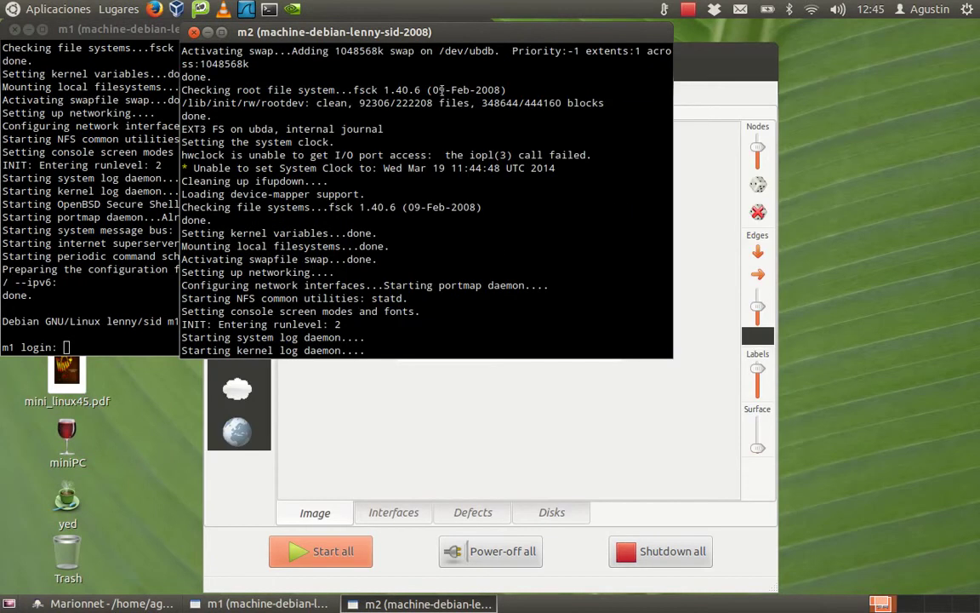
drag(454, 38, 760, 36)
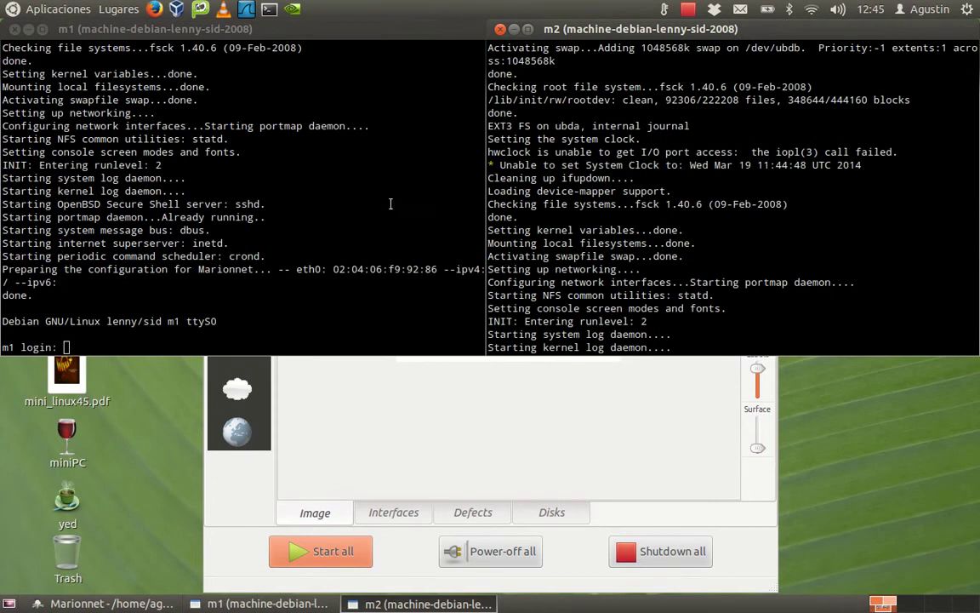
Log in as root on both the m1 and m2 consoles.
click(142, 344)
text(root)
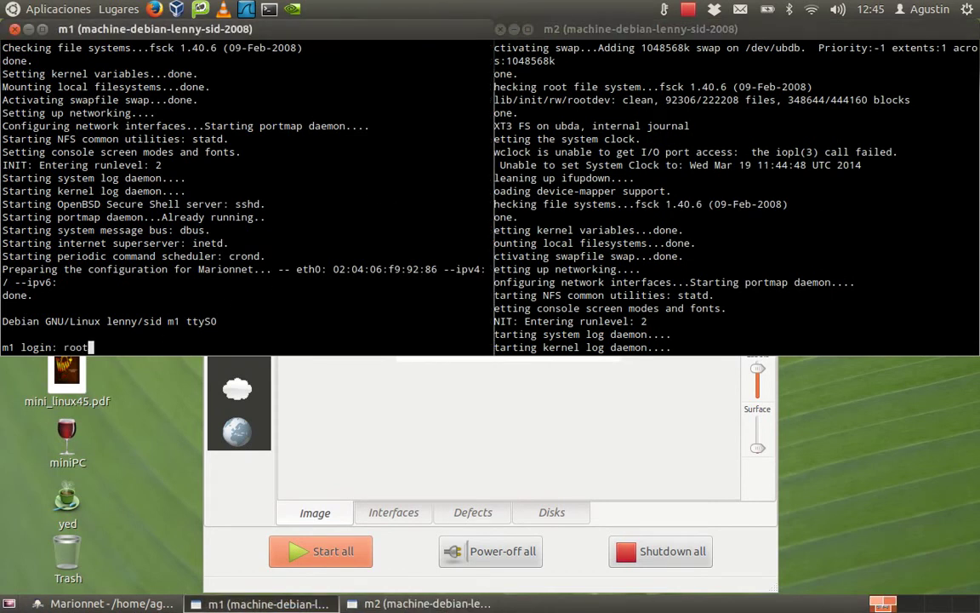
key(Return)
key(Return)
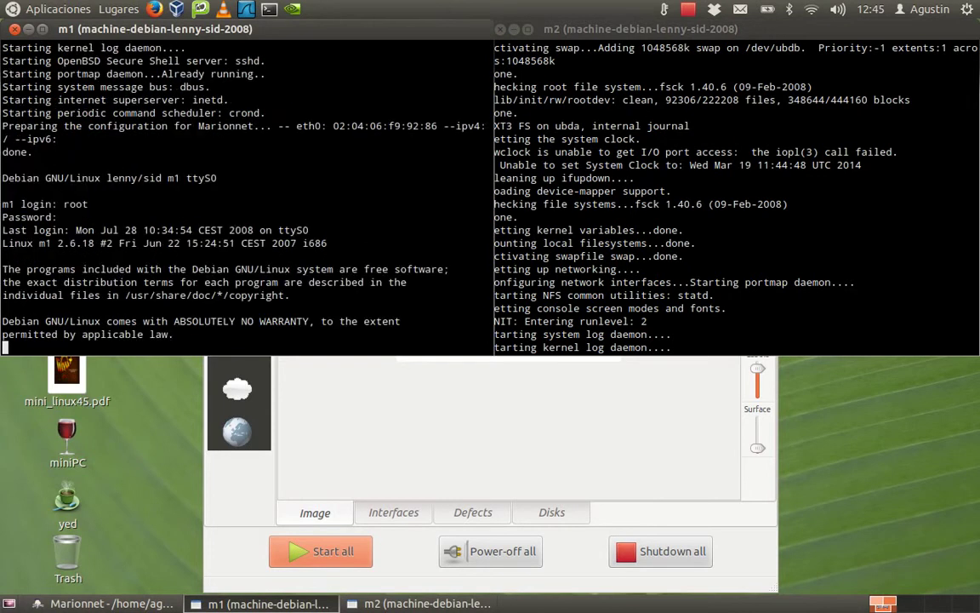
click(702, 300)
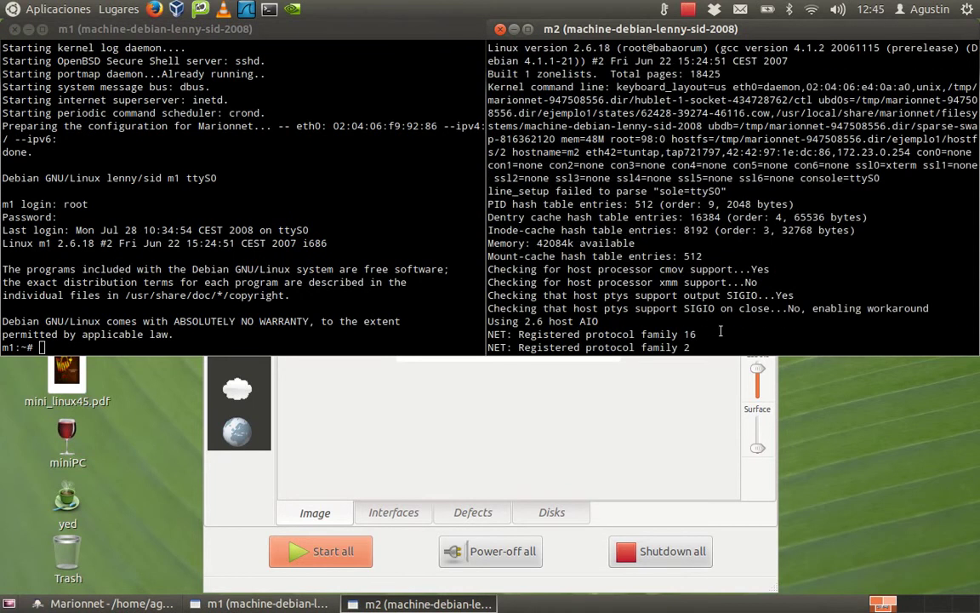
text(root)
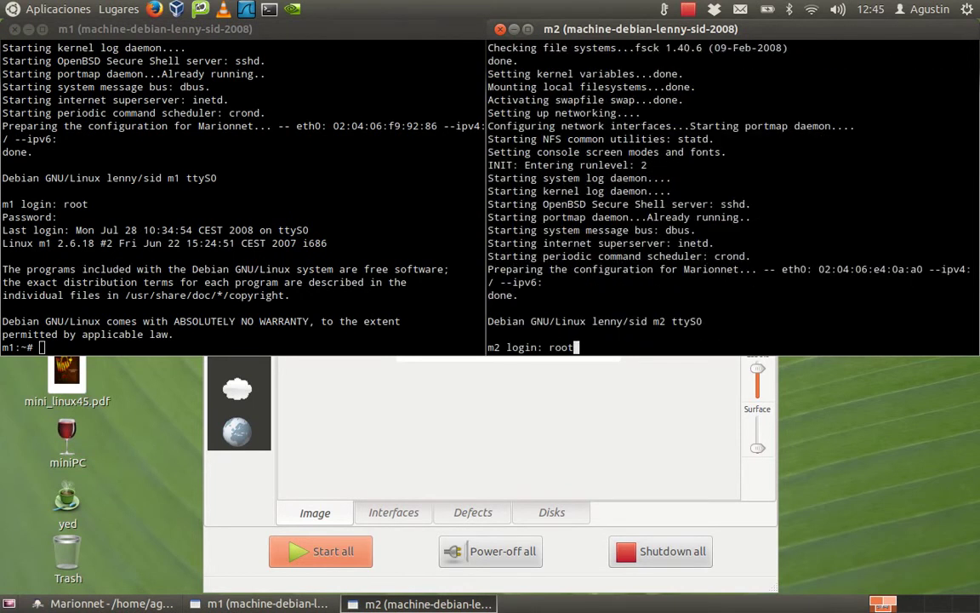
key(Return)
key(Return)
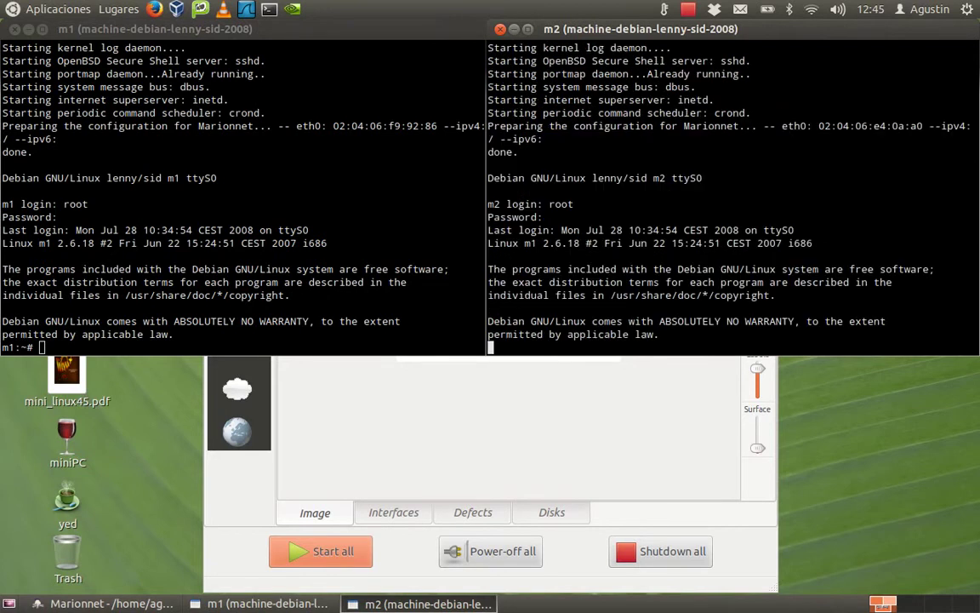
Clear both consoles with Ctrl+L and narrow m1's window to fit beside m2.
key(ctrl+l)
click(432, 272)
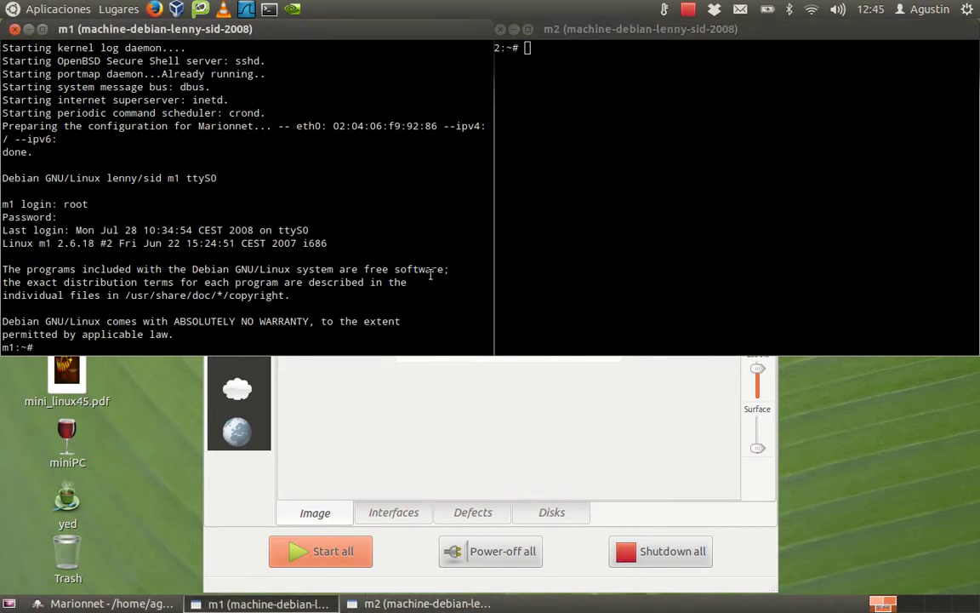
key(ctrl+l)
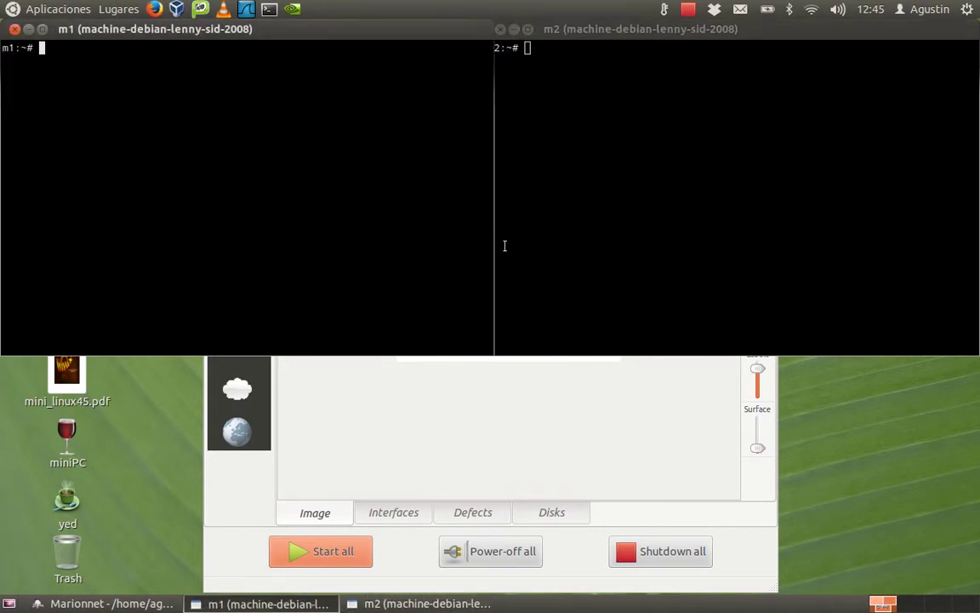
click(647, 128)
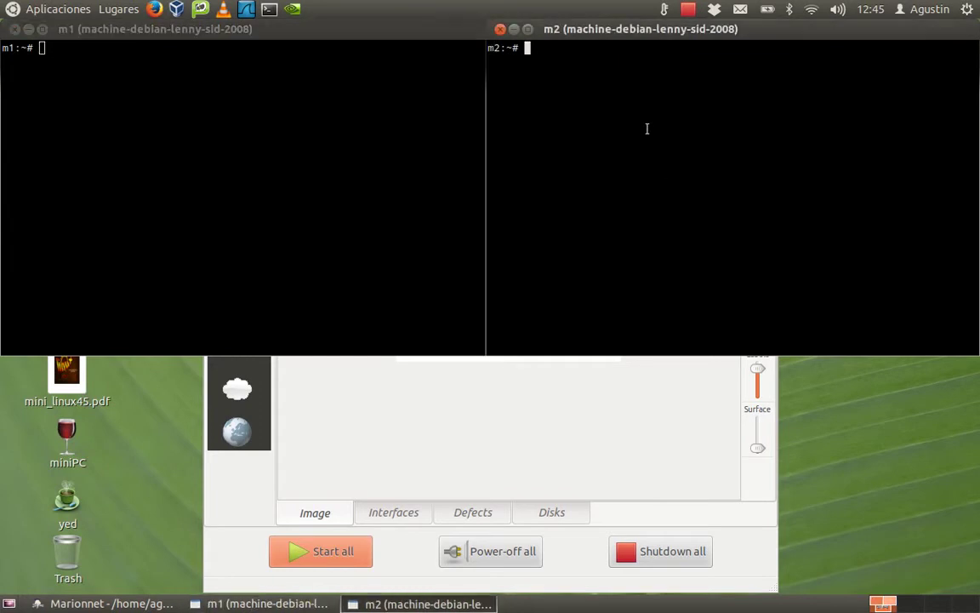
click(431, 36)
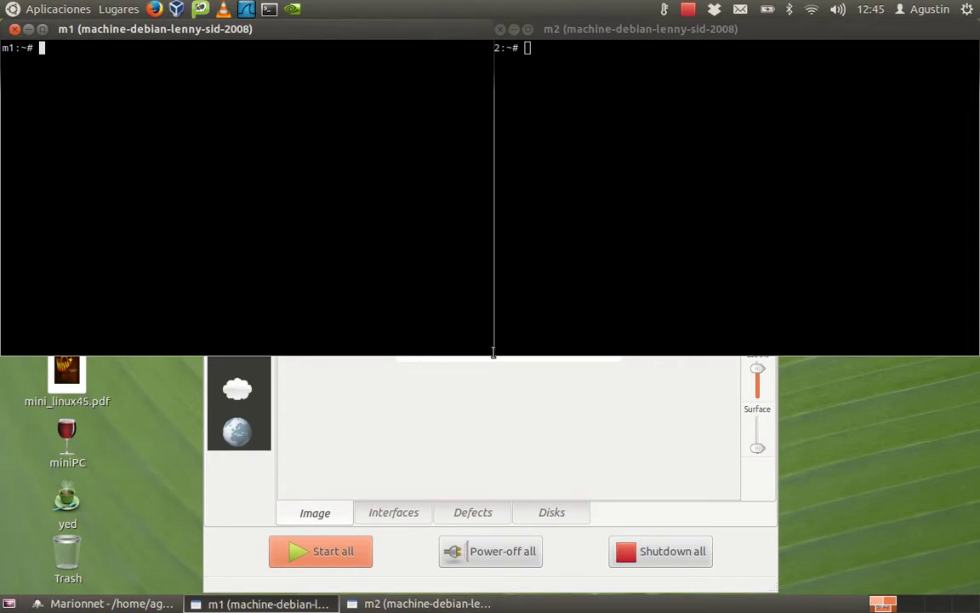
mouse_move(493, 354)
mouse_down()
mouse_move(473, 344)
mouse_move(487, 349)
mouse_up()
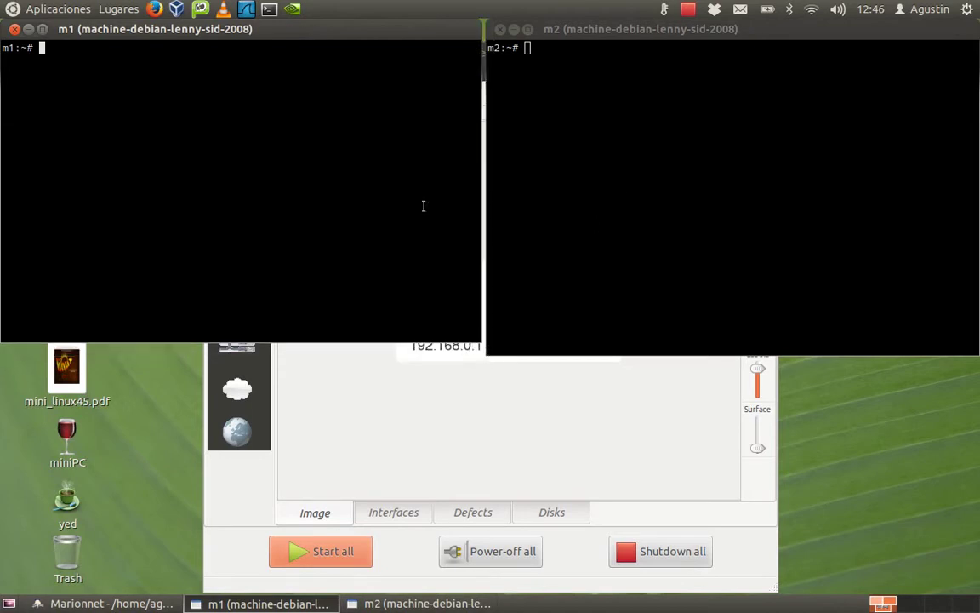
List m1's network interfaces with ifconfig, noting the loopback address 127.0.0.1.
text(ifconfig)
key(Return)
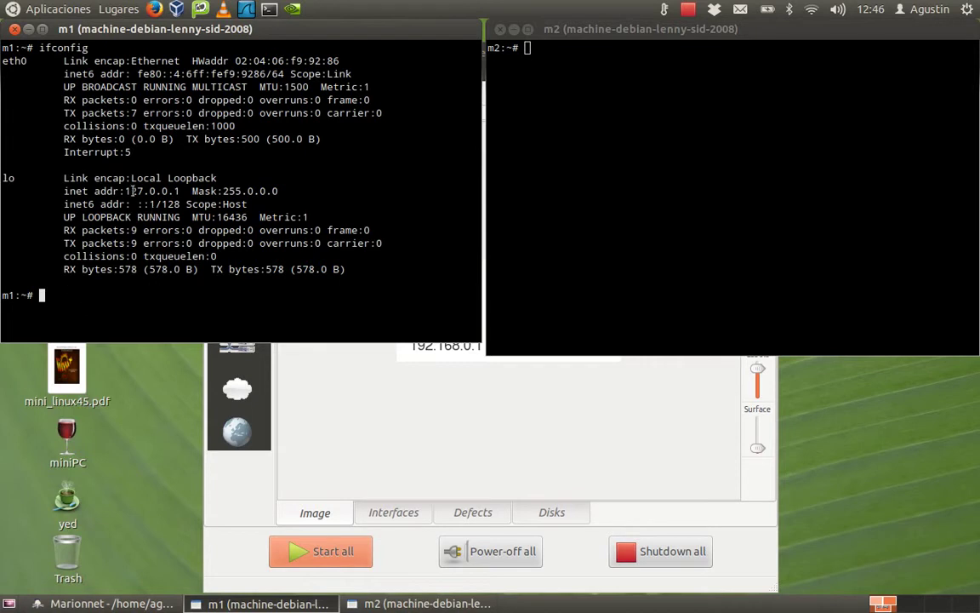
drag(125, 191, 180, 191)
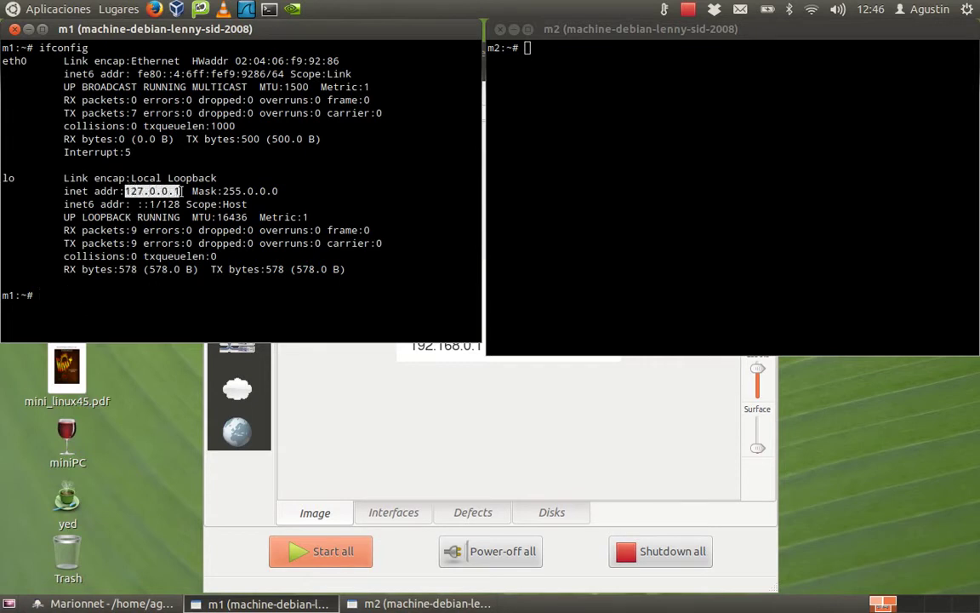
click(63, 295)
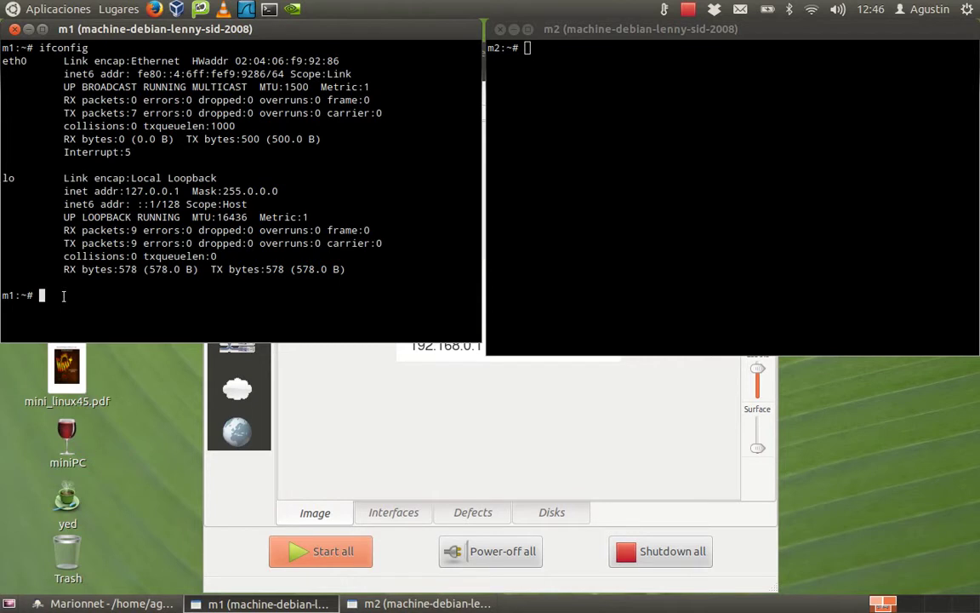
Run ifconfig eth0 192.168.0.1/24 up on m1 and verify the new address.
text(ifconfig eth0 )
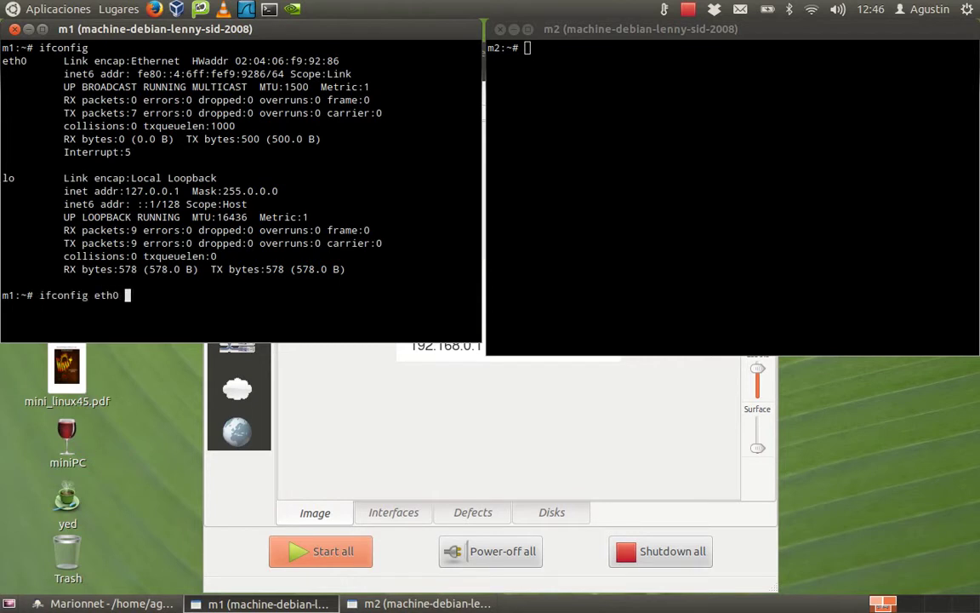
text(192.168.0.1/24)
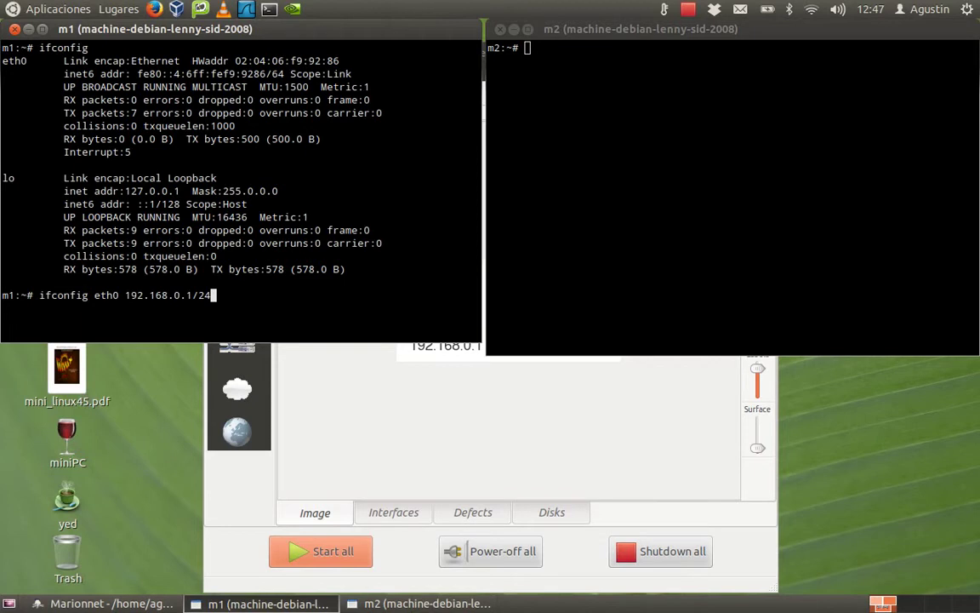
text(up)
key(Return)
text(ifconfig)
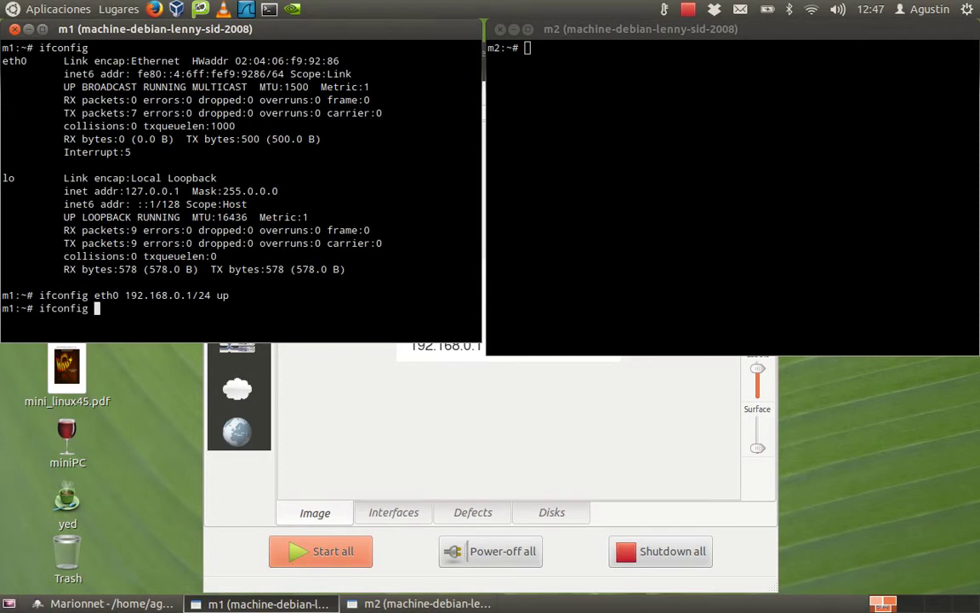
key(Return)
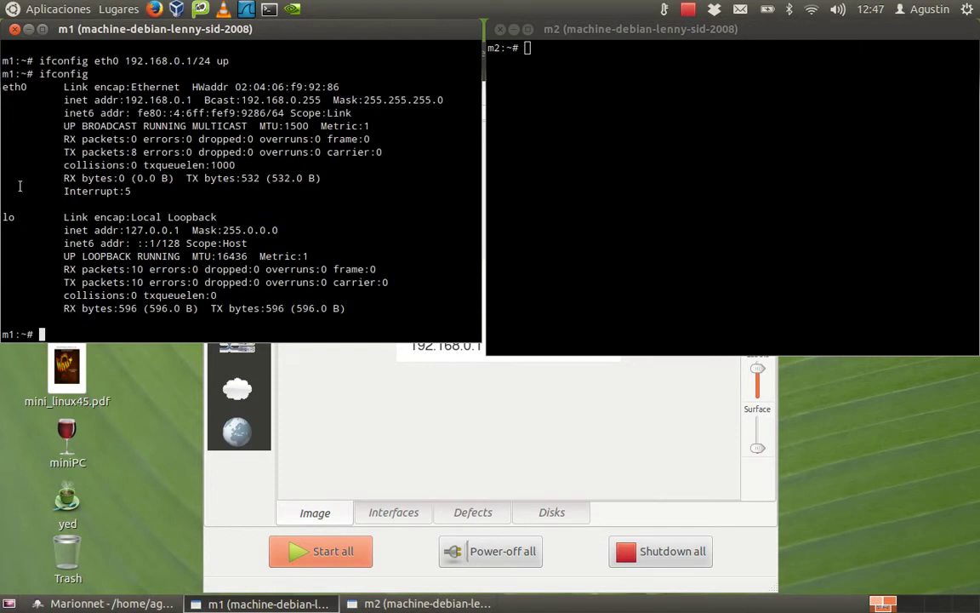
drag(125, 99, 191, 100)
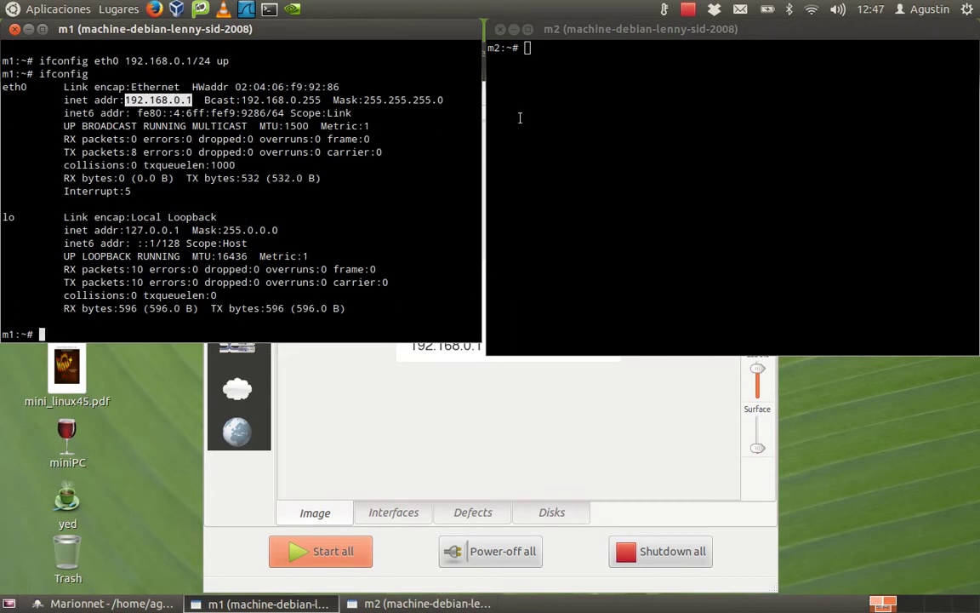
Run ifconfig eth0 192.168.0.2 up in m2's console.
click(595, 107)
text(ifconfig et)
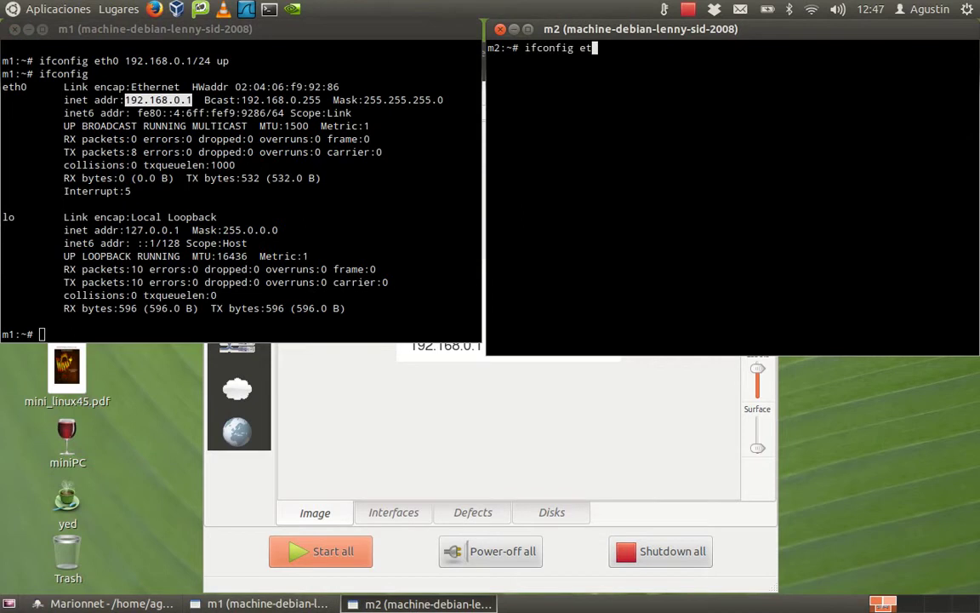
text(h0 192.168.0.2)
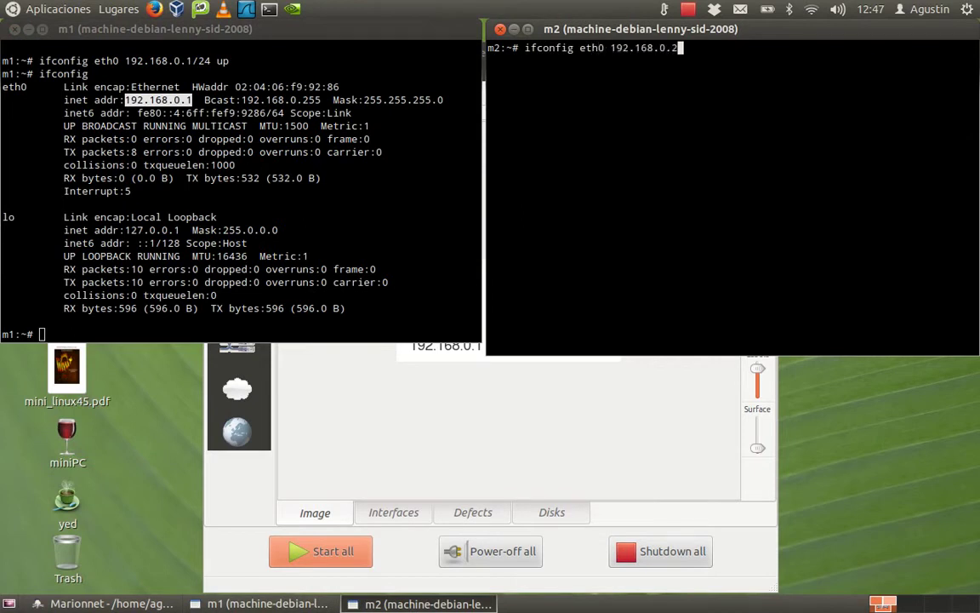
text( up)
key(Return)
Check m2's interface shows 192.168.0.2, clear the terminal, and type ping 192.168.0.1.
key(Up)
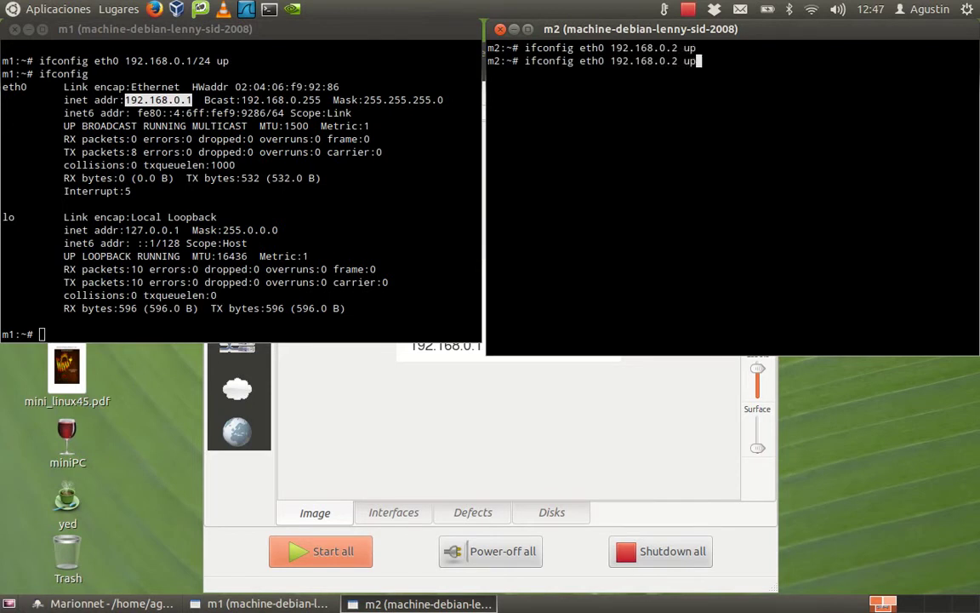
key(BackSpace)
key(BackSpace)
key(BackSpace)
key(BackSpace)
key(BackSpace)
key(BackSpace)
key(BackSpace)
key(BackSpace)
key(BackSpace)
key(BackSpace)
key(BackSpace)
key(BackSpace)
key(BackSpace)
key(BackSpace)
key(BackSpace)
key(BackSpace)
key(BackSpace)
key(BackSpace)
key(BackSpace)
key(BackSpace)
key(Return)
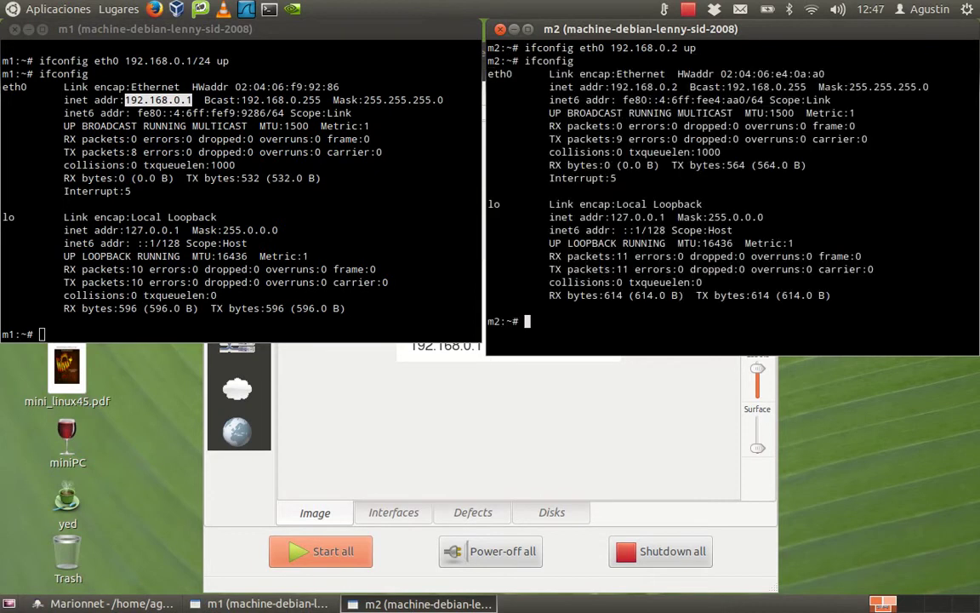
drag(604, 86, 683, 86)
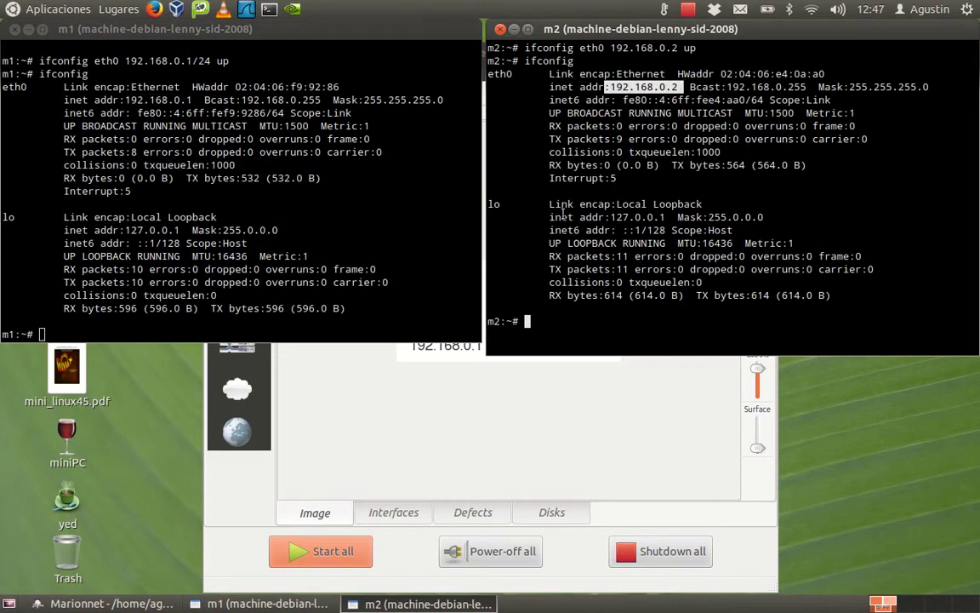
click(573, 331)
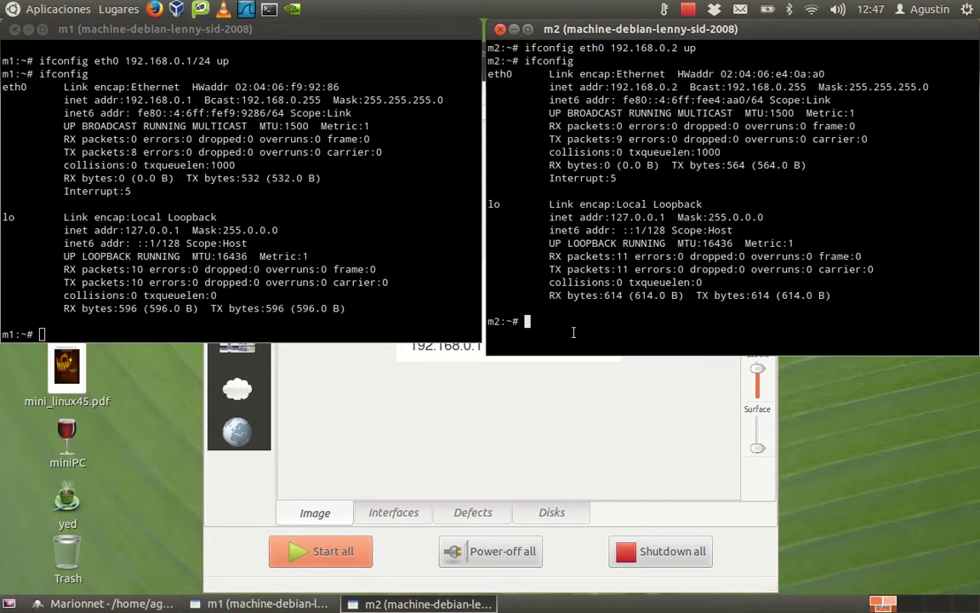
key(ctrl+l)
text(ping )
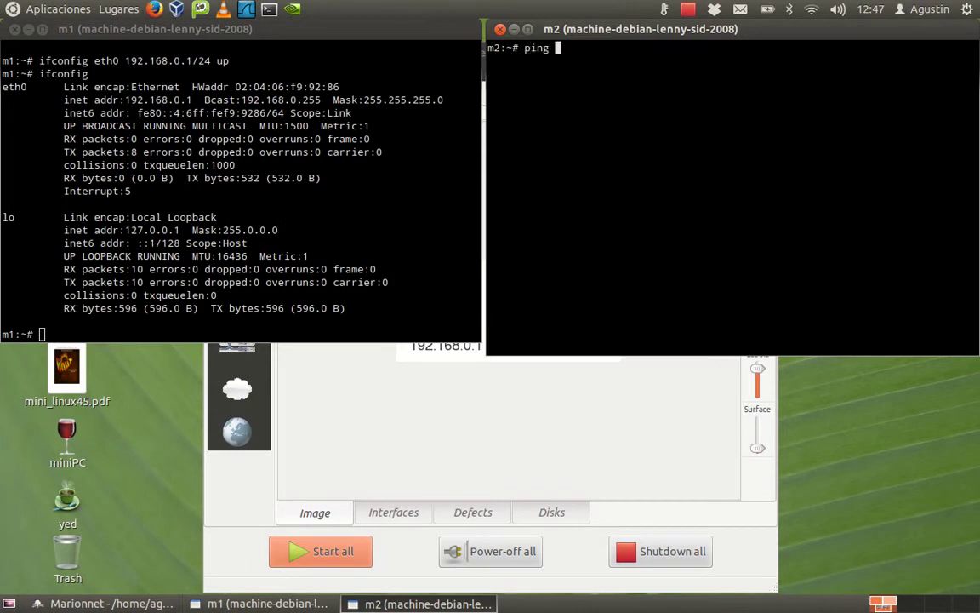
text(192.168.0.1)
Run the ping to 192.168.0.1 from m2, then bring the network diagram forward.
key(Return)
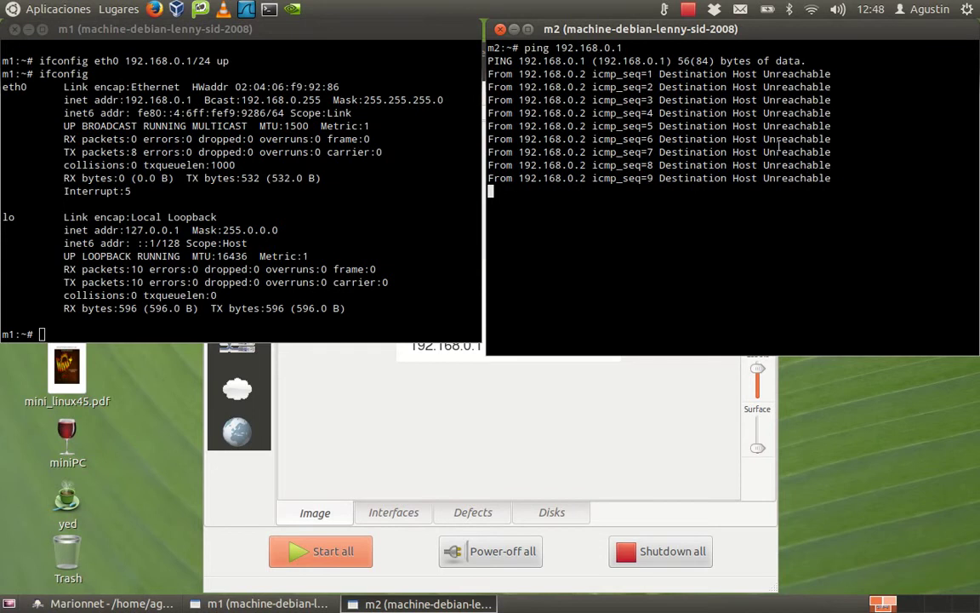
click(536, 417)
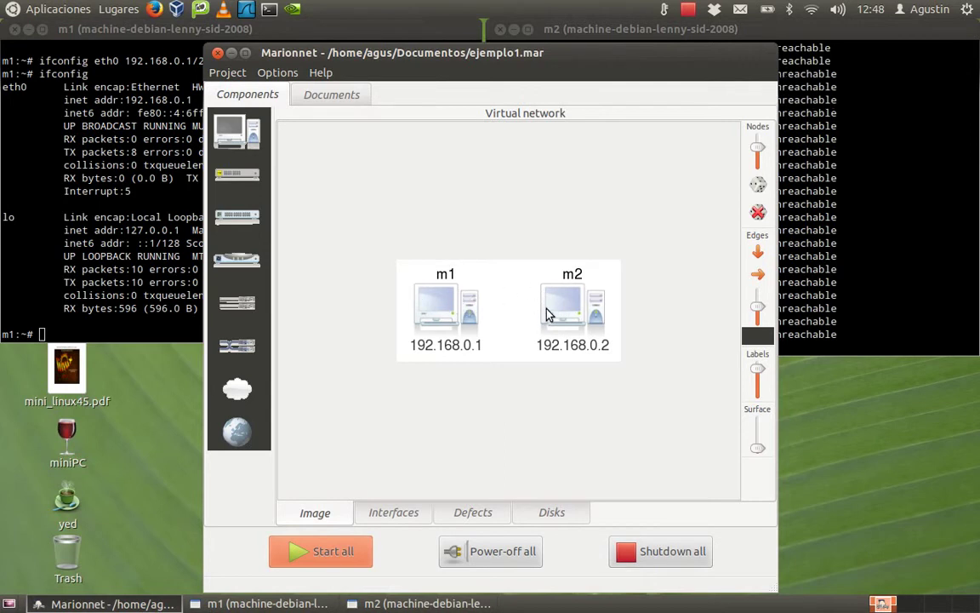
Add straight cable d1 labelled 'normal' between m1 and m2 eth0, arranged left to right.
click(249, 309)
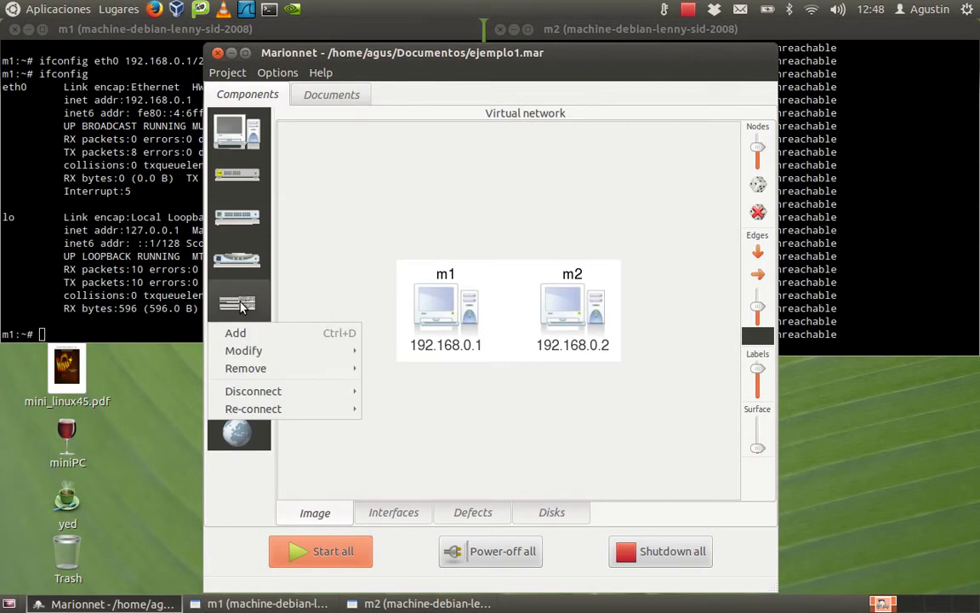
click(239, 333)
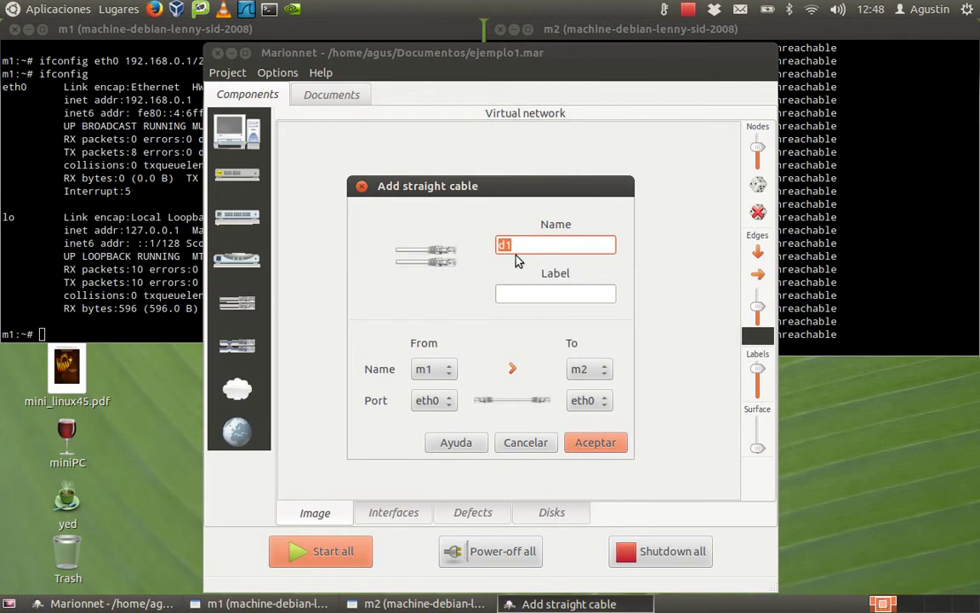
click(512, 296)
text(normal)
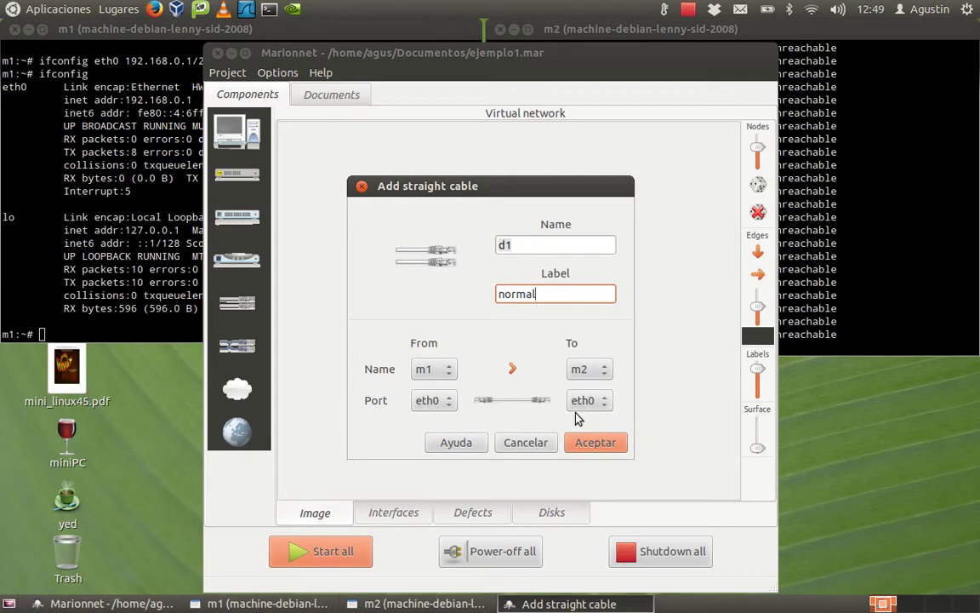
click(592, 448)
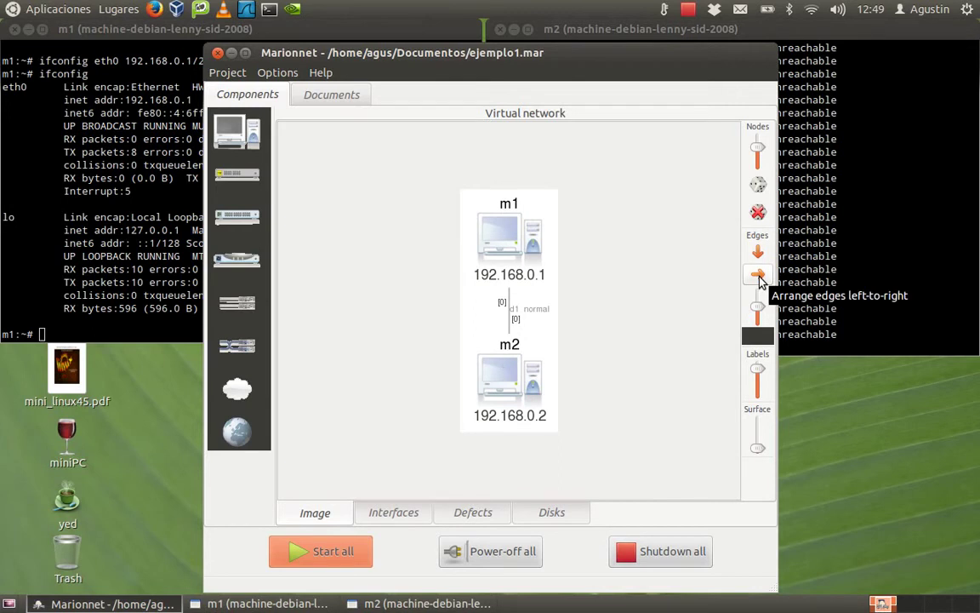
click(759, 276)
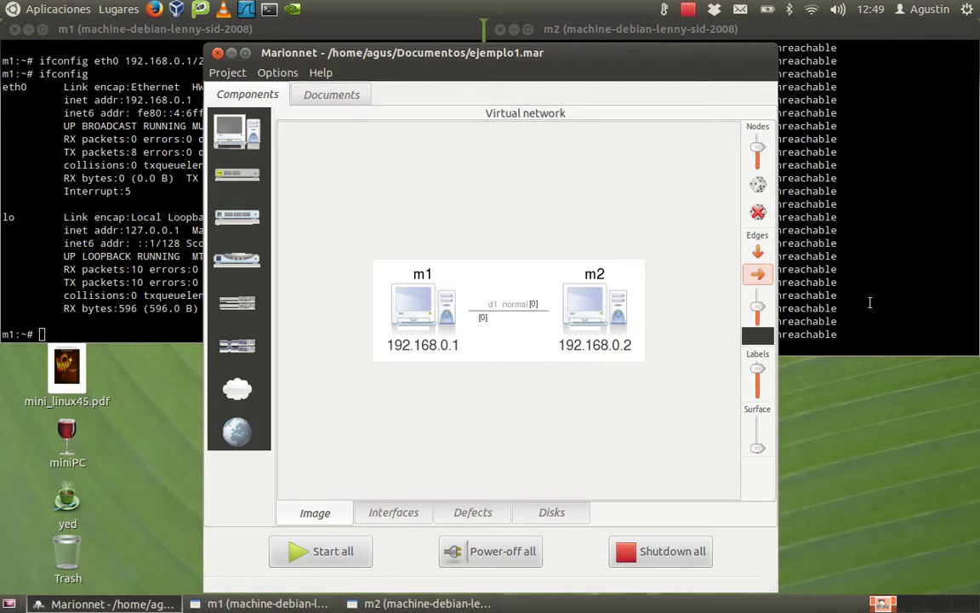
click(809, 302)
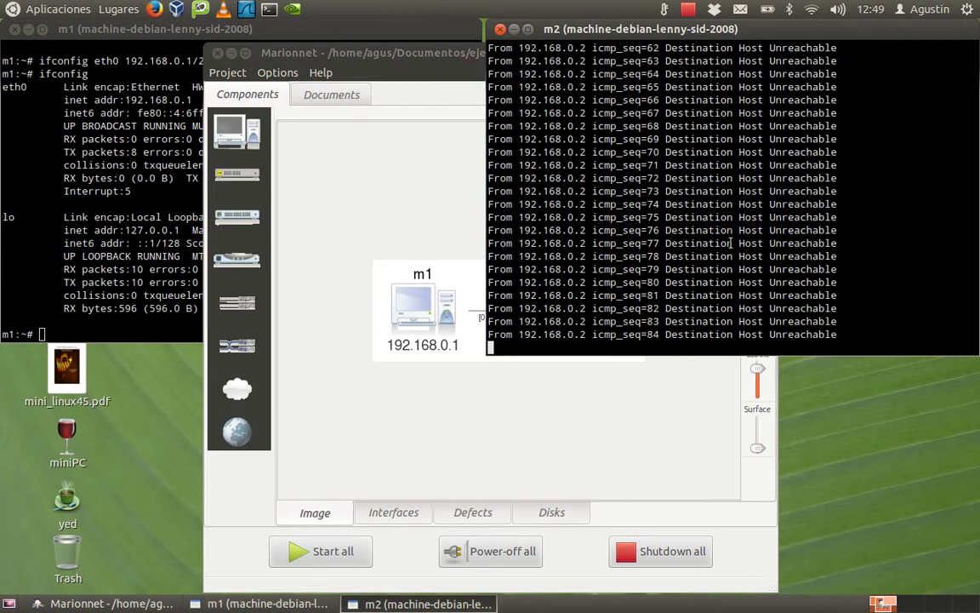
click(433, 230)
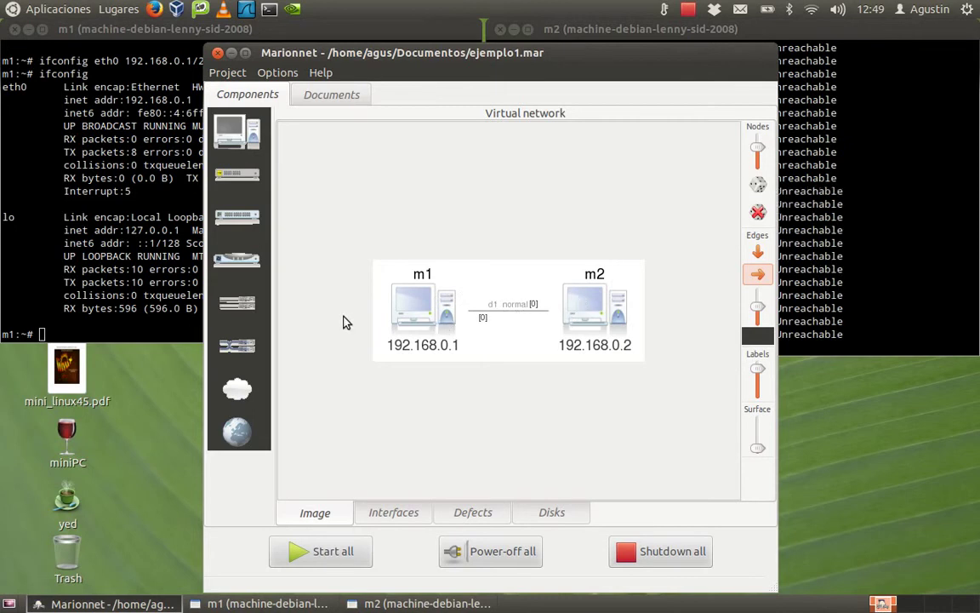
Remove the straight cable d1 and confirm the deletion.
click(248, 310)
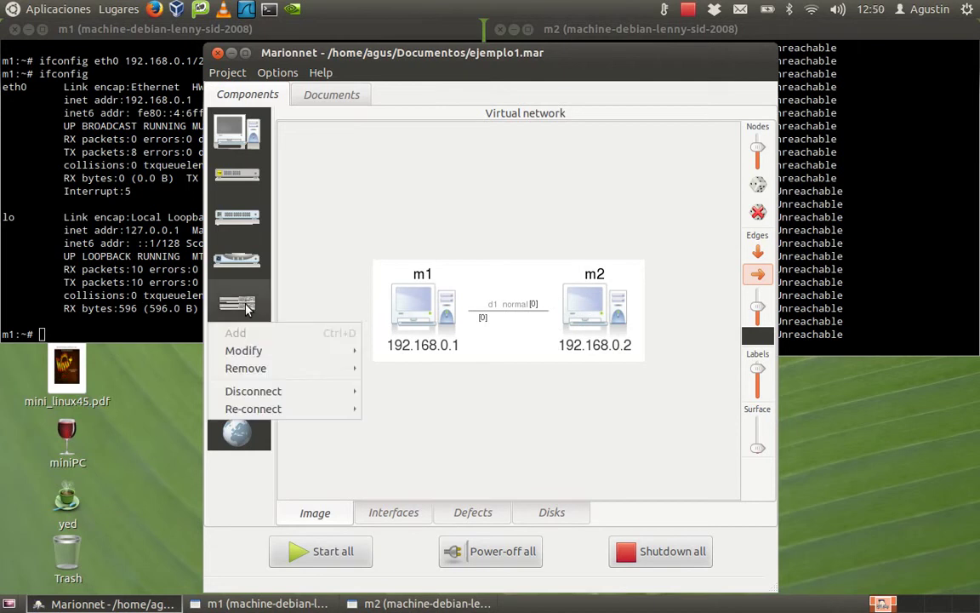
mouse_move(286, 370)
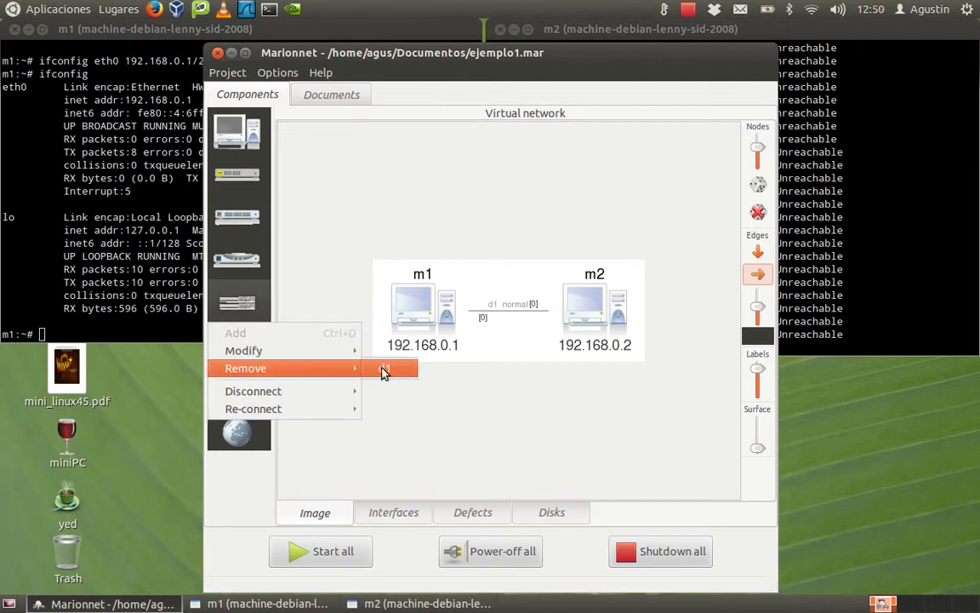
click(383, 371)
click(672, 372)
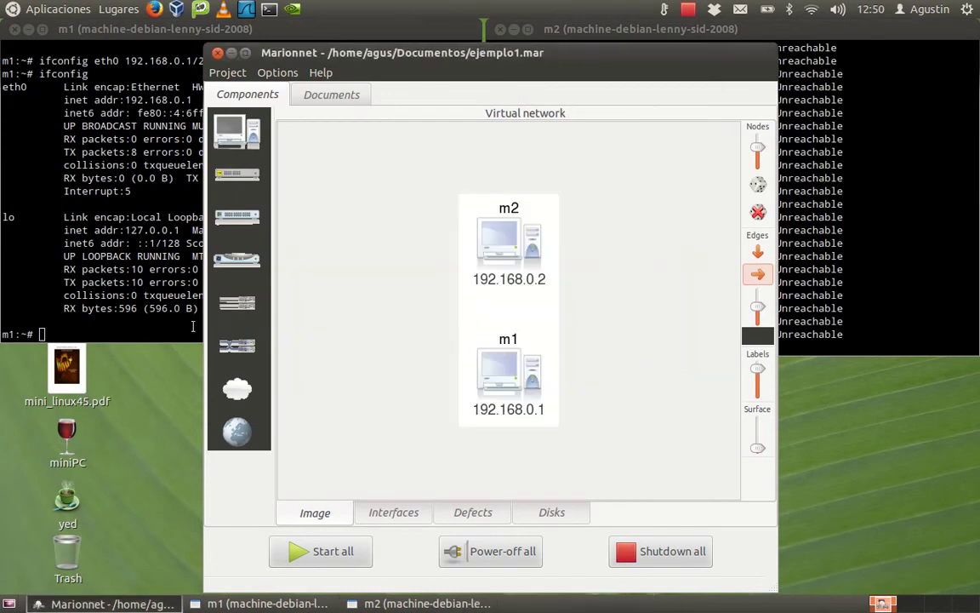
Add crossover cable c1 labelled 'cruzado' linking m1 and m2.
click(235, 344)
click(254, 376)
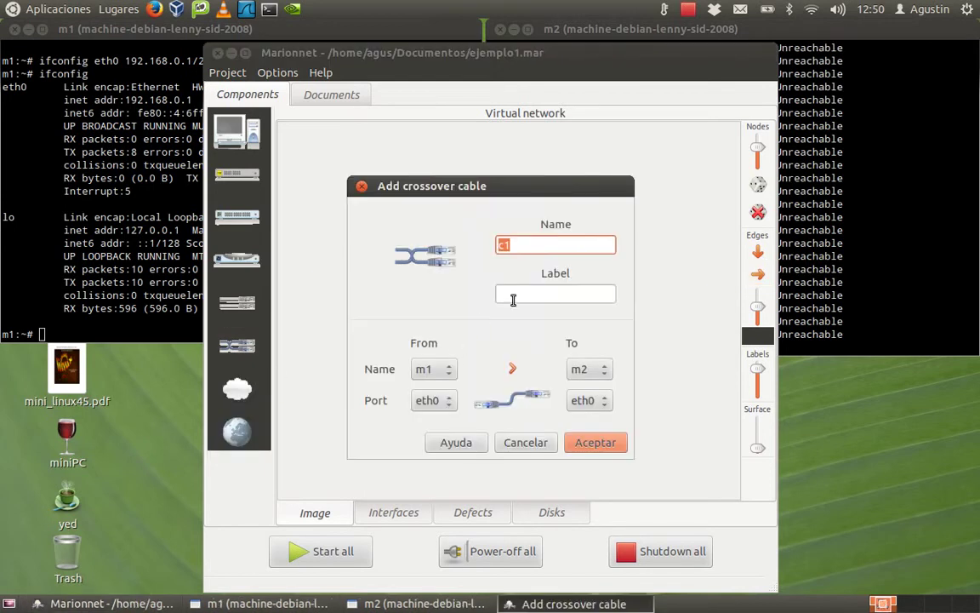
click(509, 295)
text(cruzado)
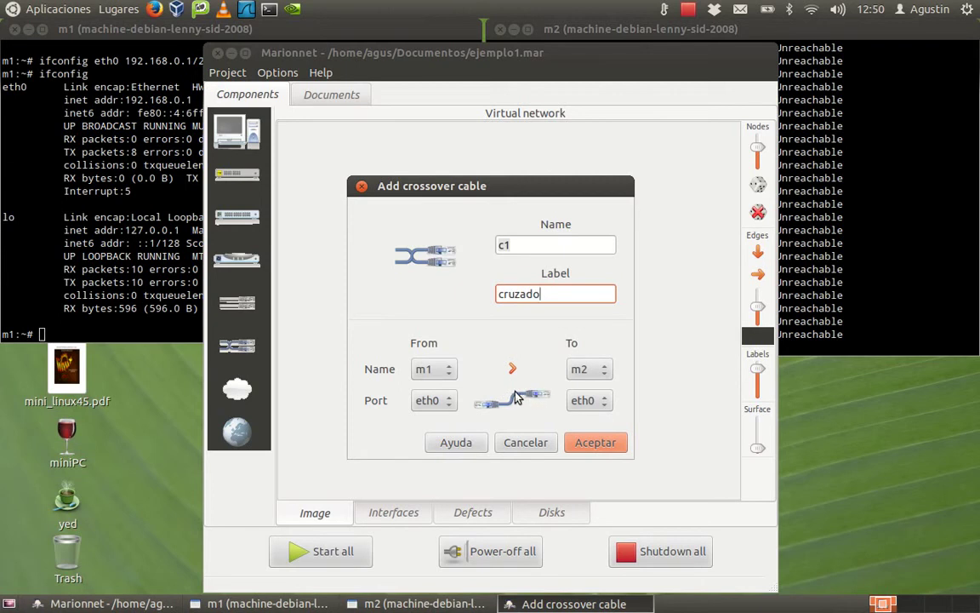
click(587, 445)
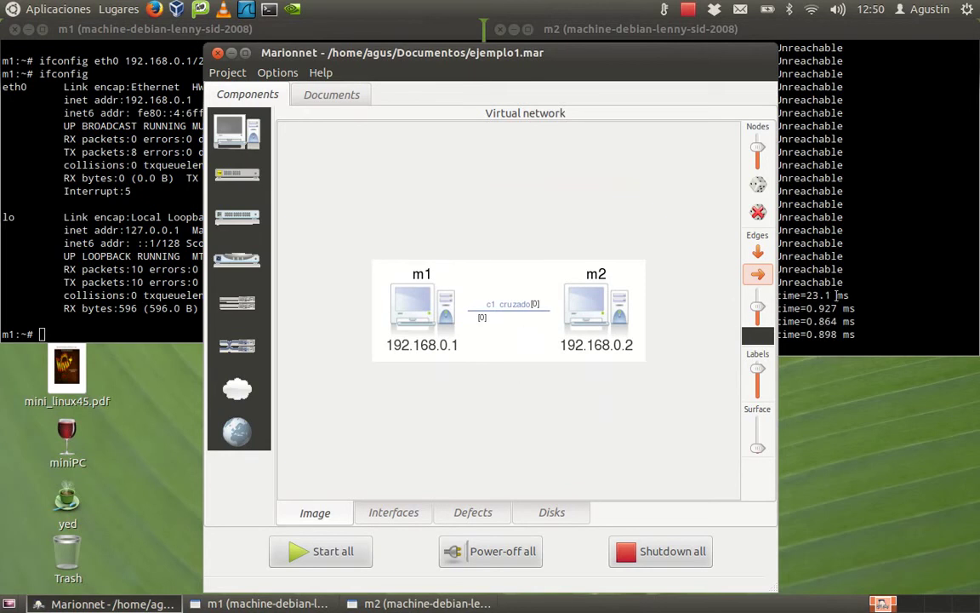
Stop m2's ping to 192.168.0.1, showing 148 sent, 10 received, 93% loss, and recall the command.
click(787, 262)
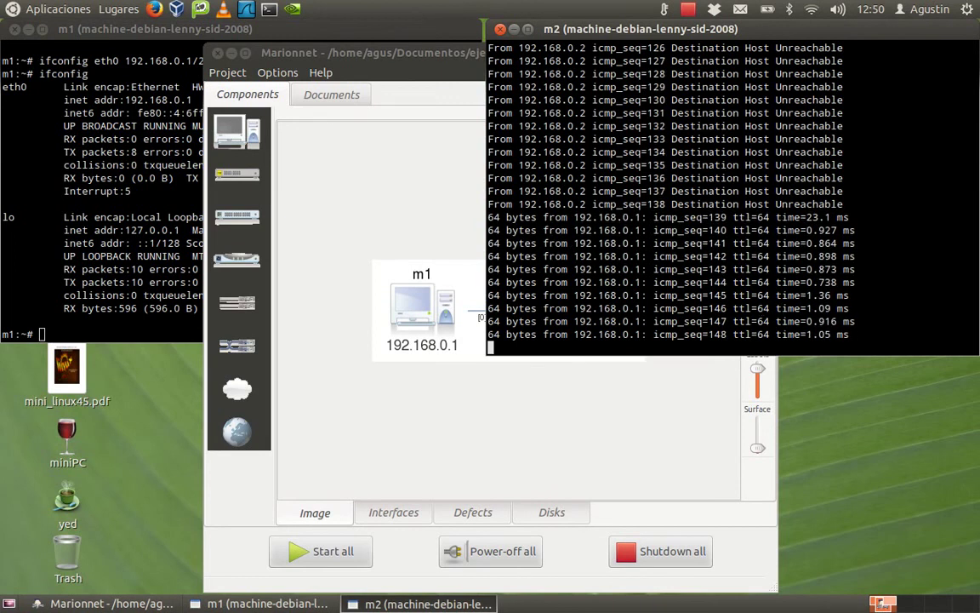
key(ctrl+c)
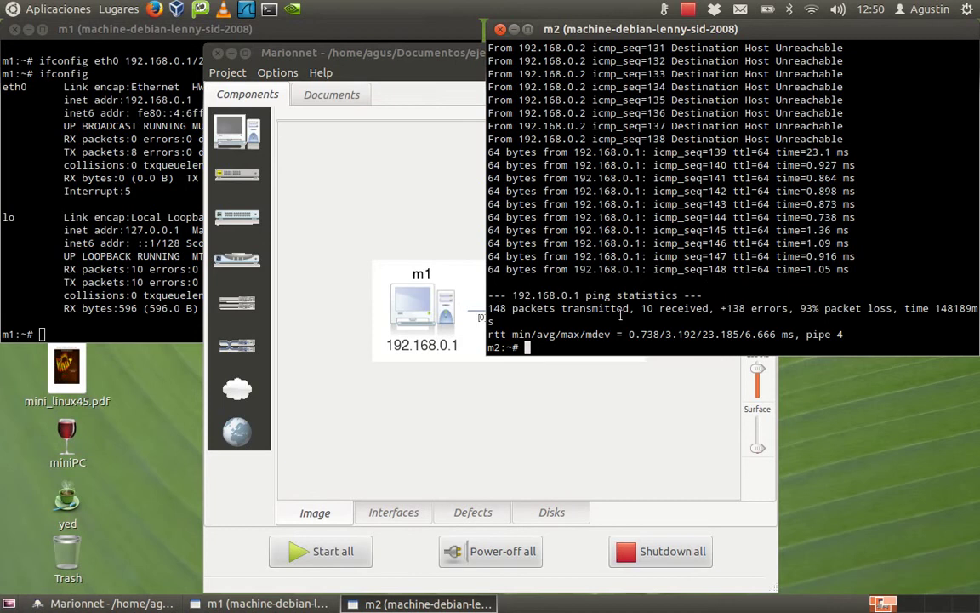
key(Up)
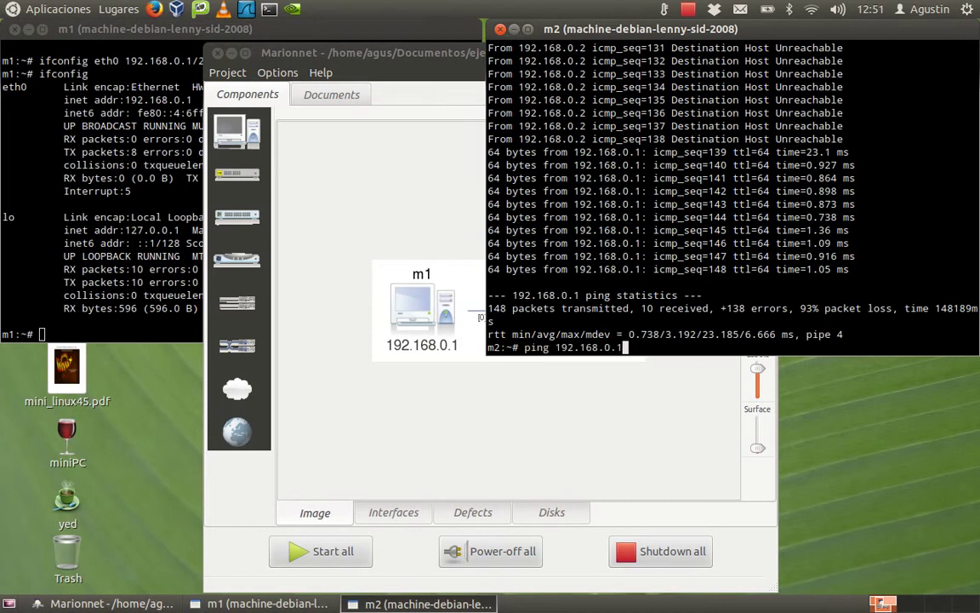
Run the ping to 192.168.0.1 with -c10 from m2, getting 10 replies and 0% loss.
text(cc10)
key(Return)
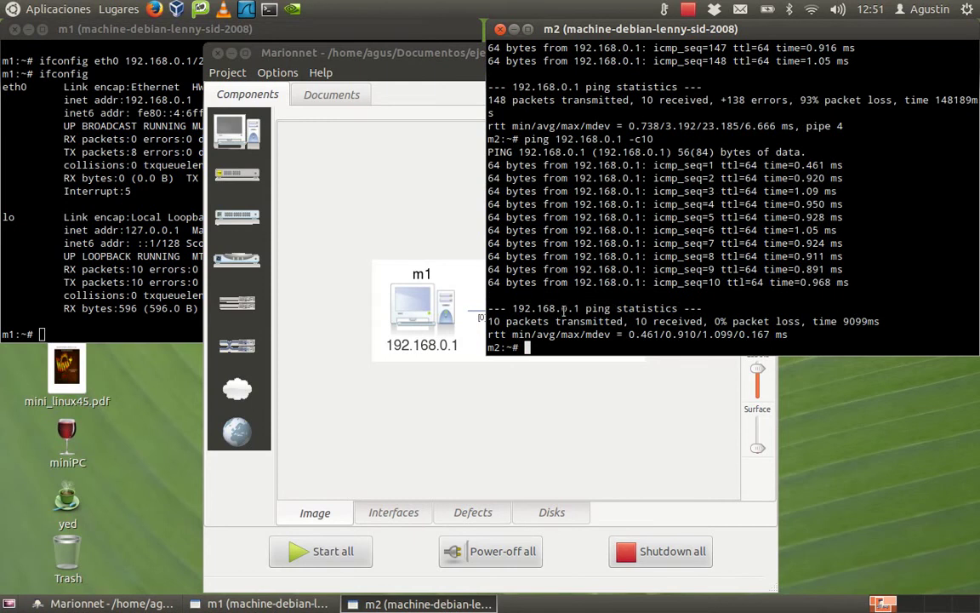
drag(483, 322, 776, 321)
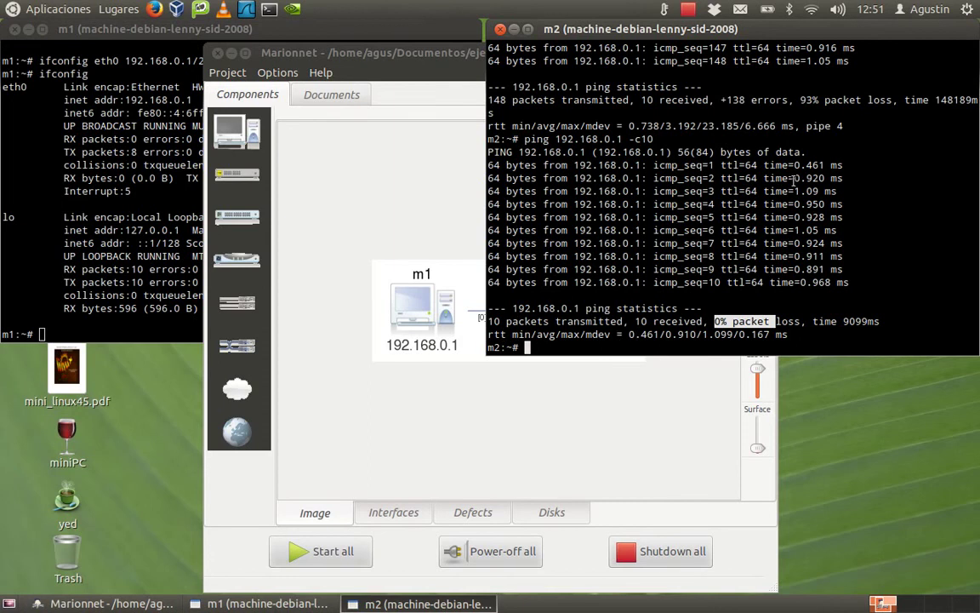
drag(788, 165, 842, 165)
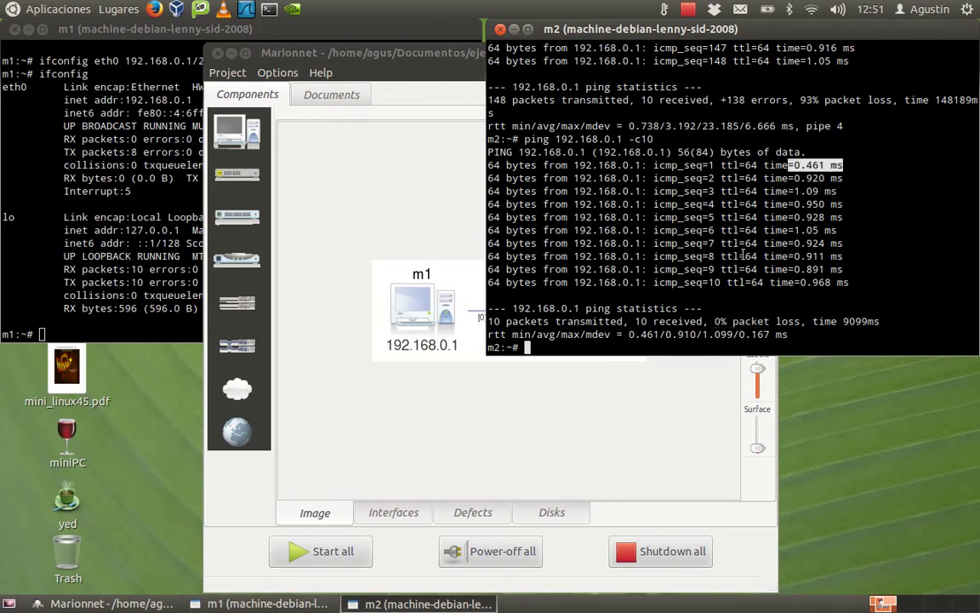
drag(661, 334, 699, 334)
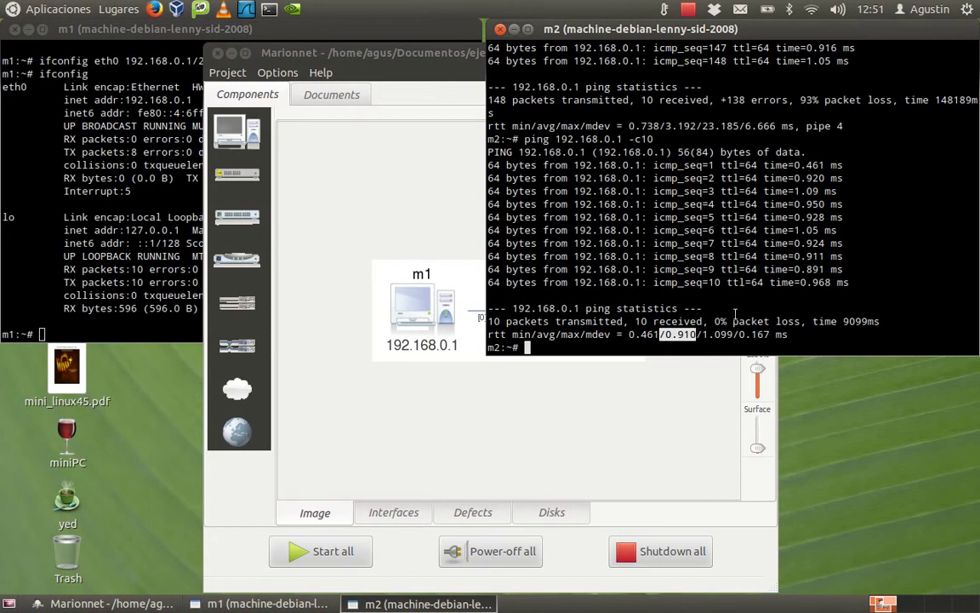
drag(702, 334, 734, 334)
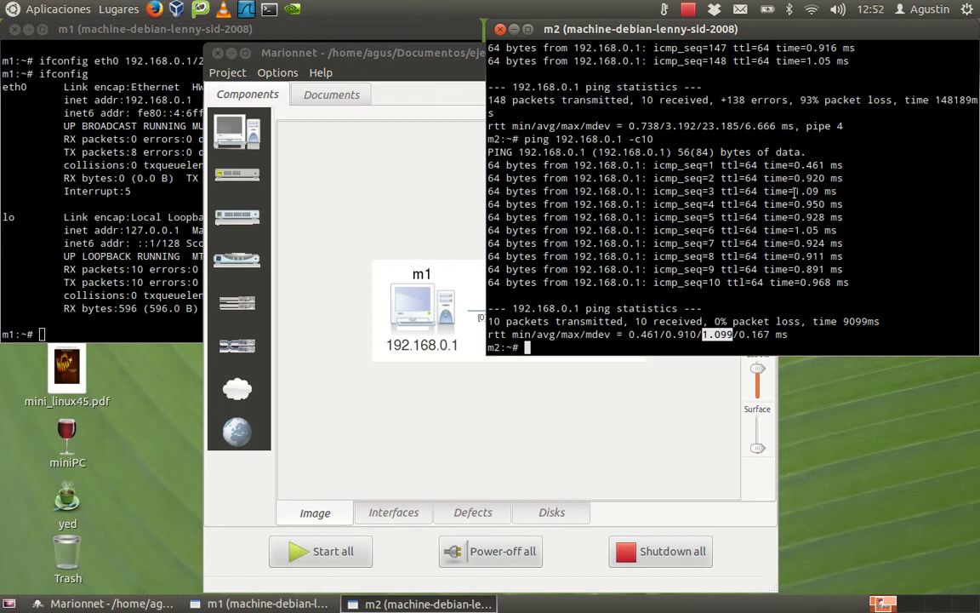
drag(789, 192, 976, 193)
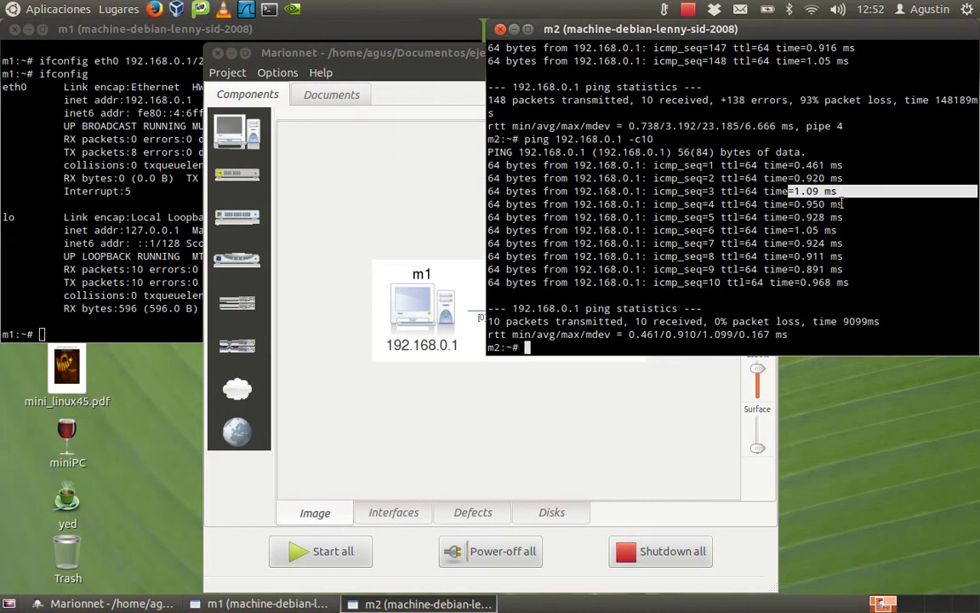
click(740, 335)
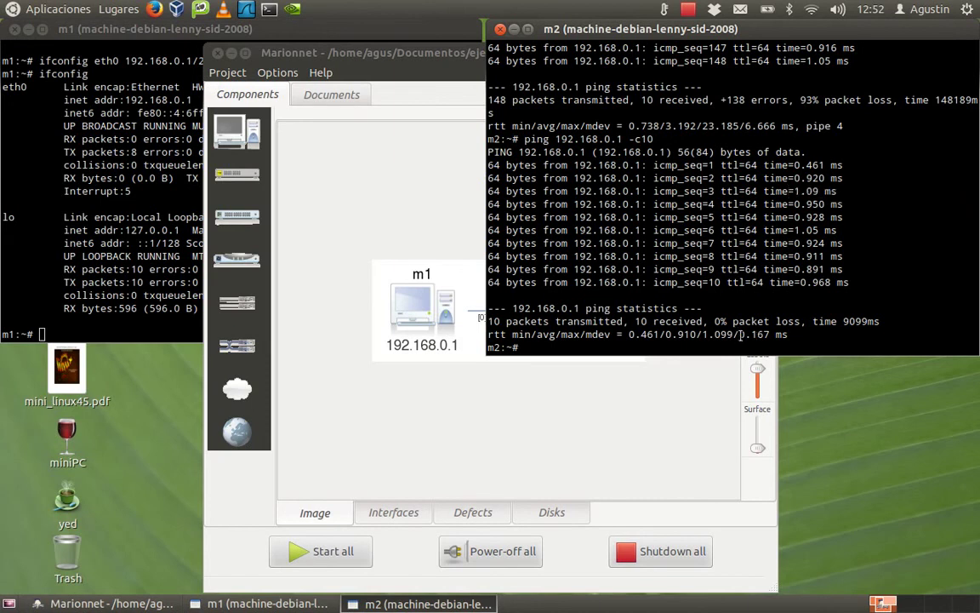
drag(740, 335, 789, 336)
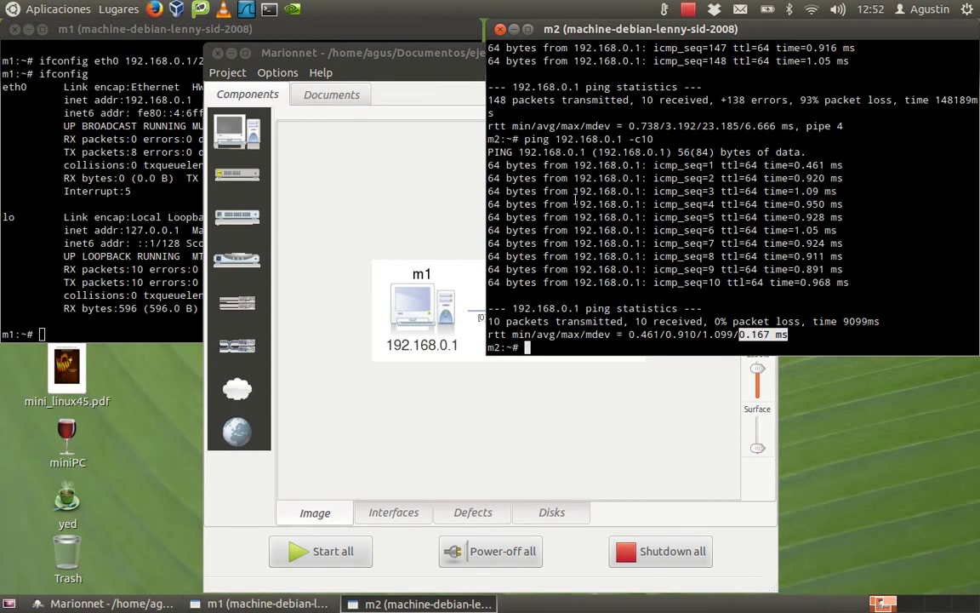
From m1's terminal run 'ping 192.168.0.2 -c5' with 0% loss, then return to the diagram.
click(102, 32)
text(ifconfig)
key(BackSpace)
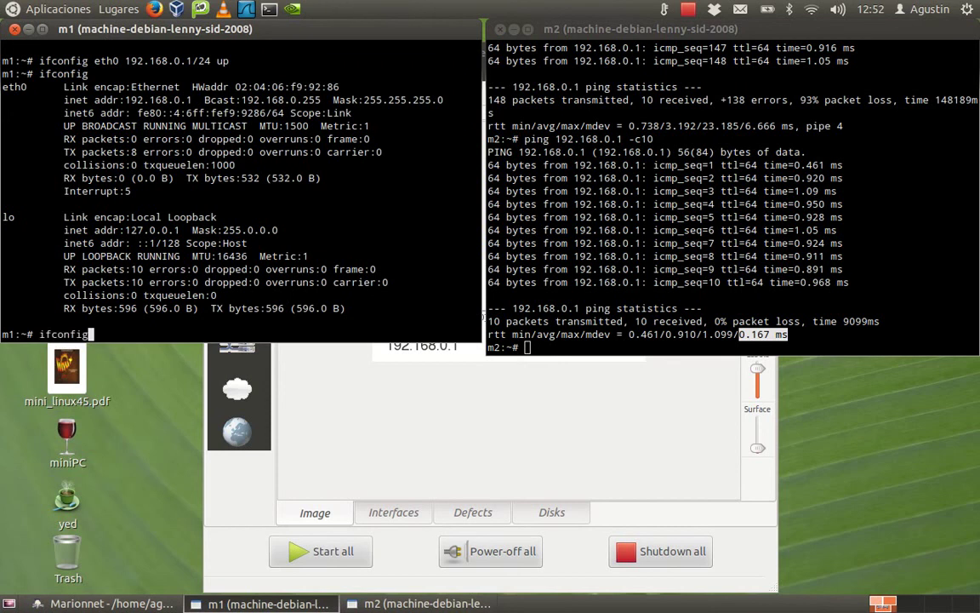
key(BackSpace)
key(BackSpace)
key(BackSpace)
key(BackSpace)
key(BackSpace)
key(BackSpace)
key(BackSpace)
key(BackSpace)
key(ctrl+l)
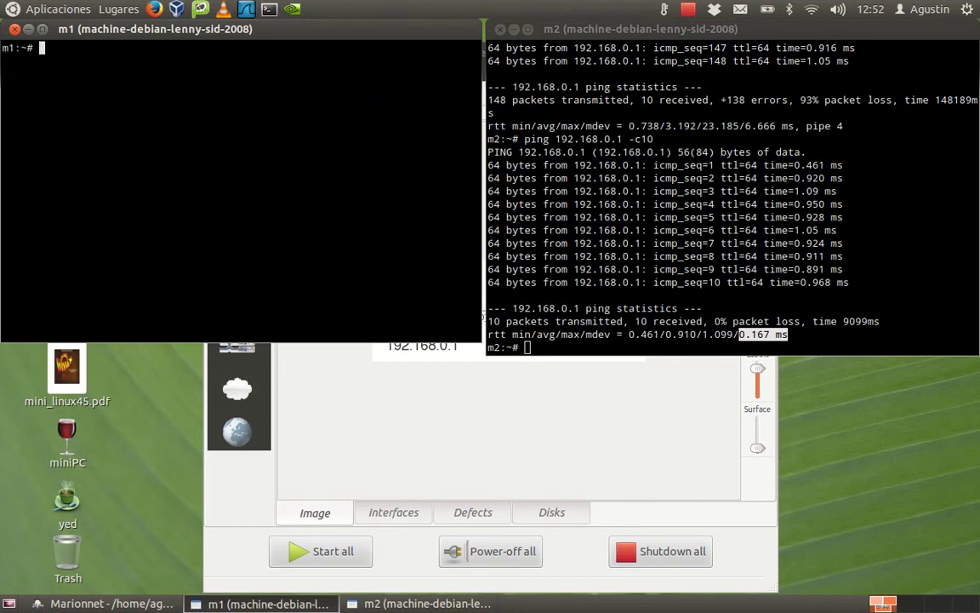
text(ping 192.168.0.2)
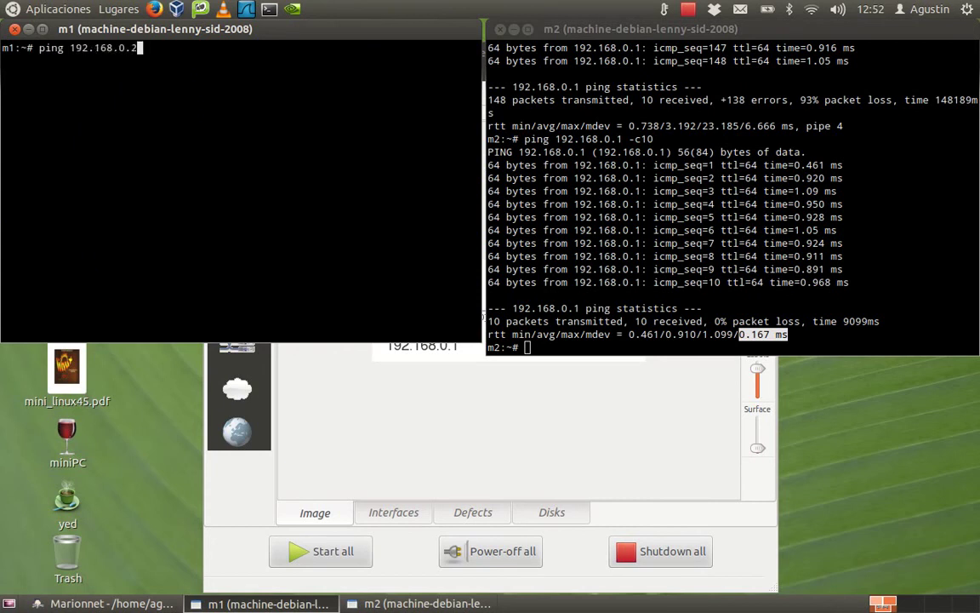
text( -c5)
key(Return)
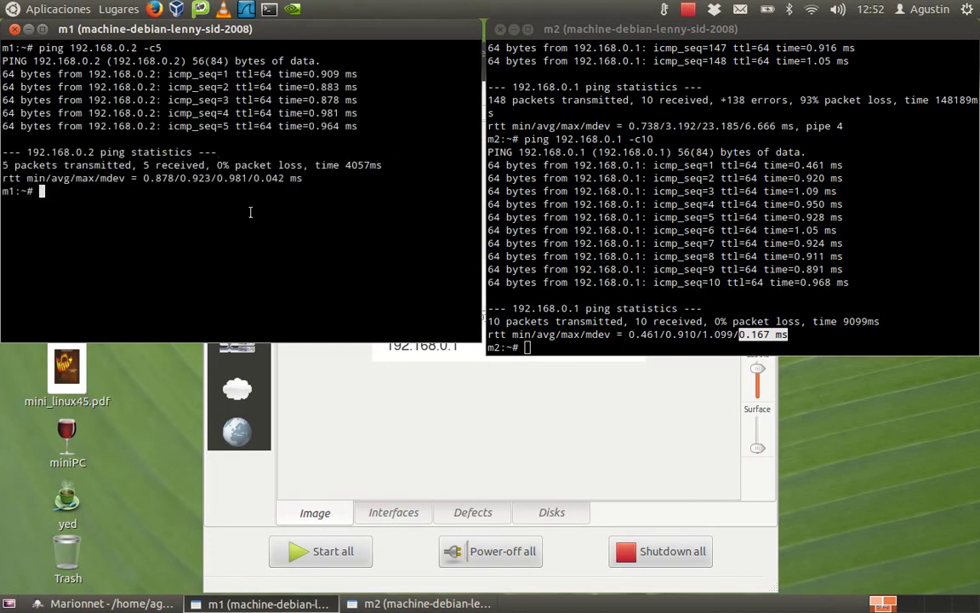
click(436, 401)
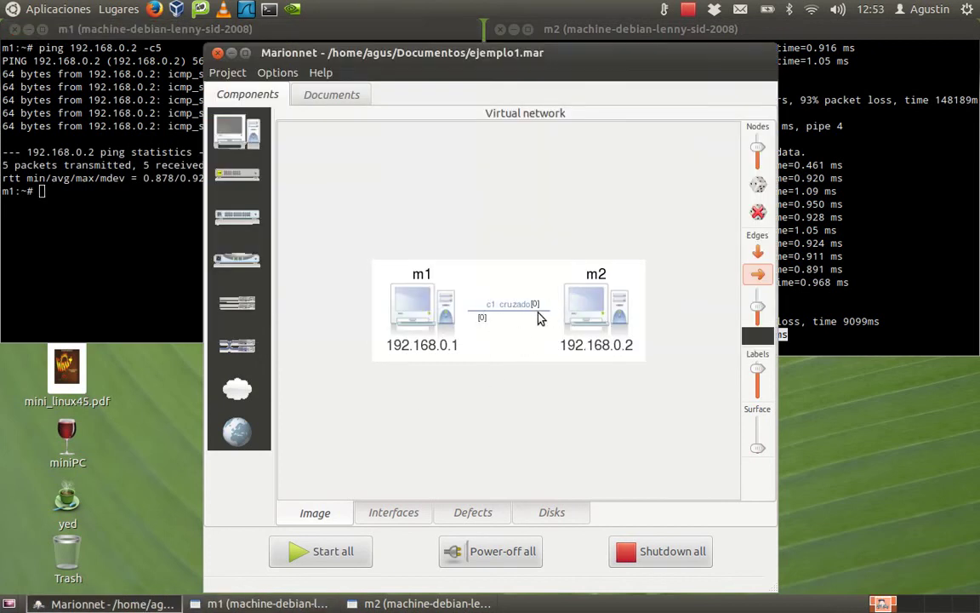
Stop virtual machine m1 from the computer component's Stop menu.
click(143, 29)
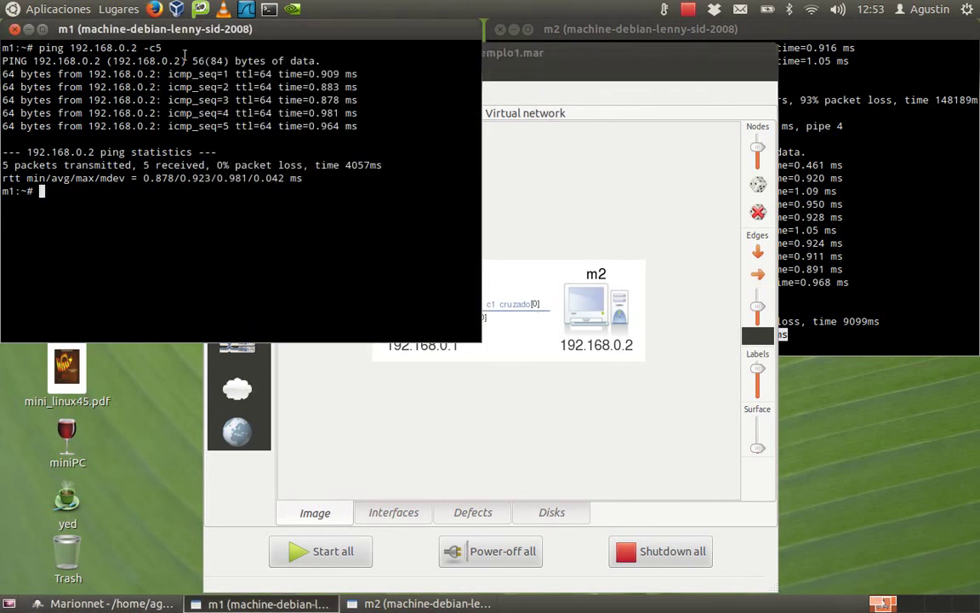
click(862, 40)
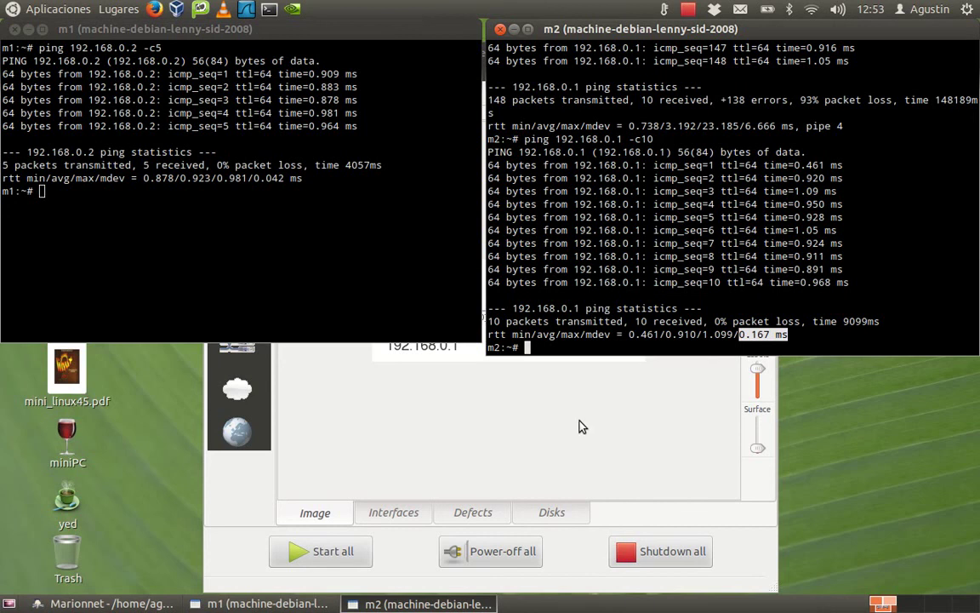
click(584, 449)
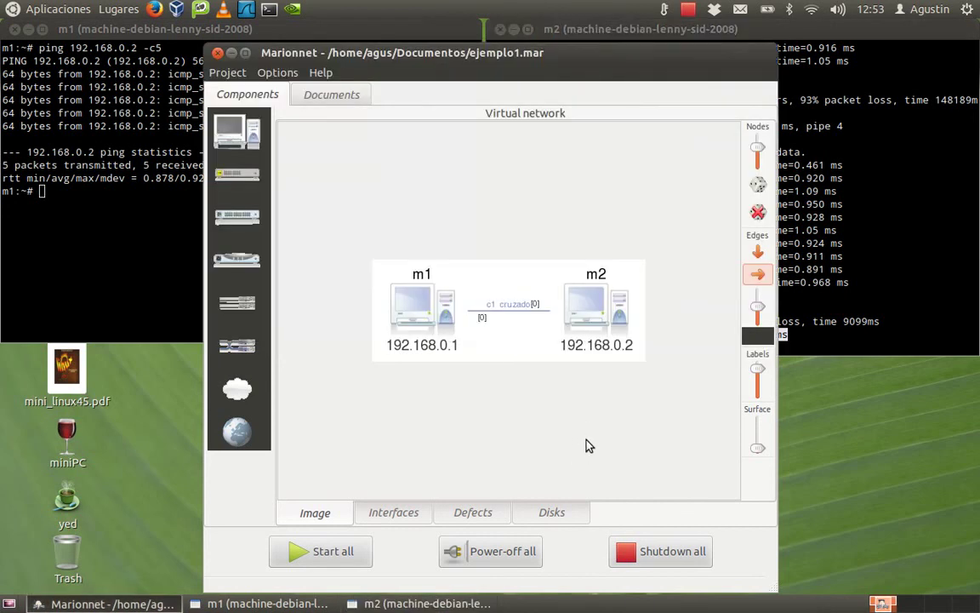
click(217, 123)
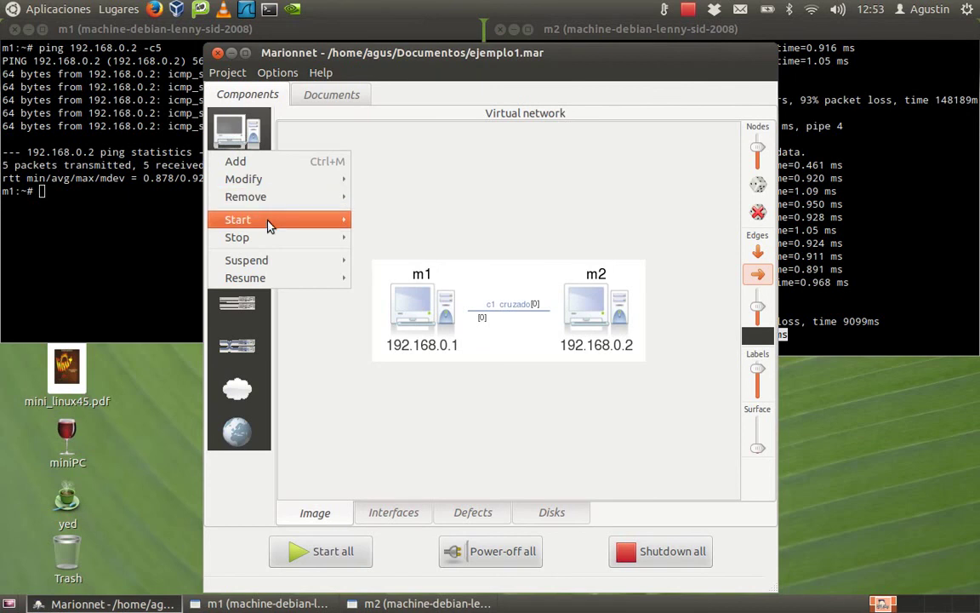
mouse_move(275, 242)
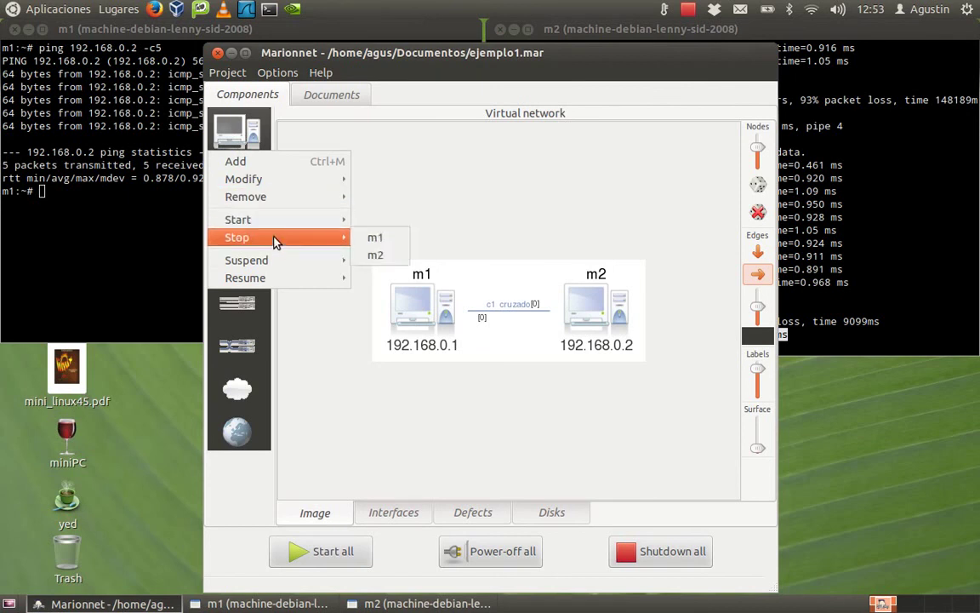
click(374, 239)
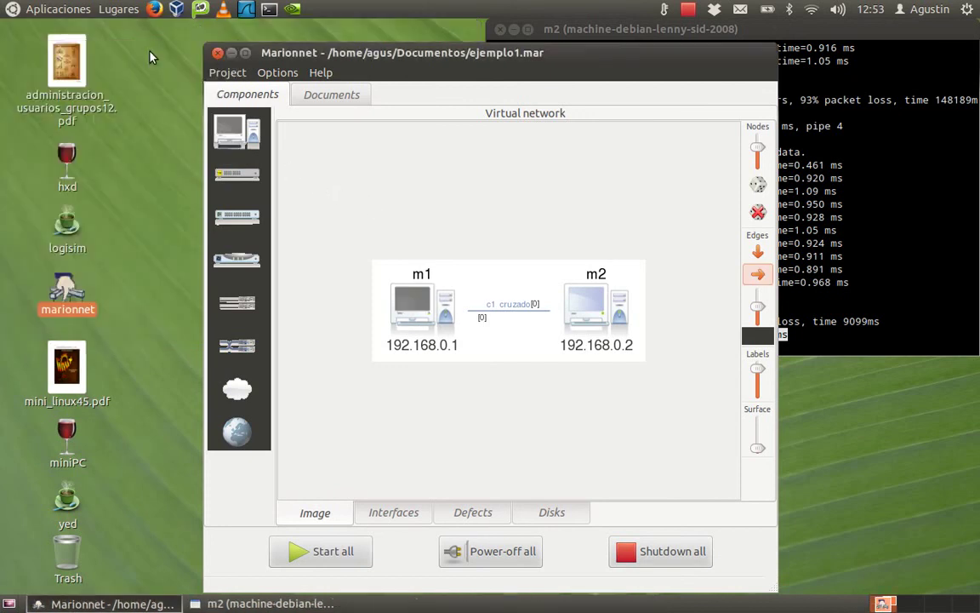
Stop virtual machine m2 the same way.
click(245, 128)
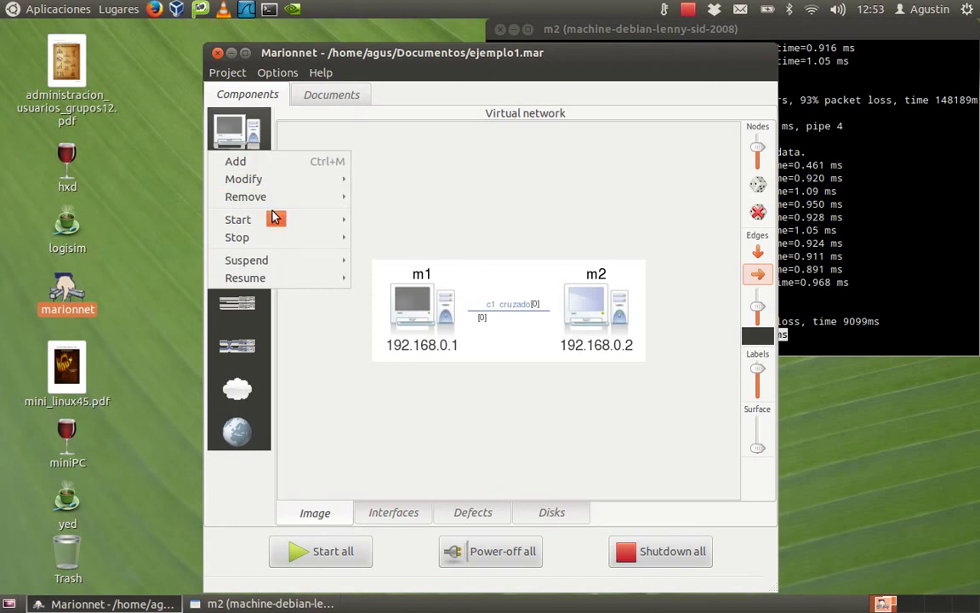
mouse_move(332, 238)
click(371, 237)
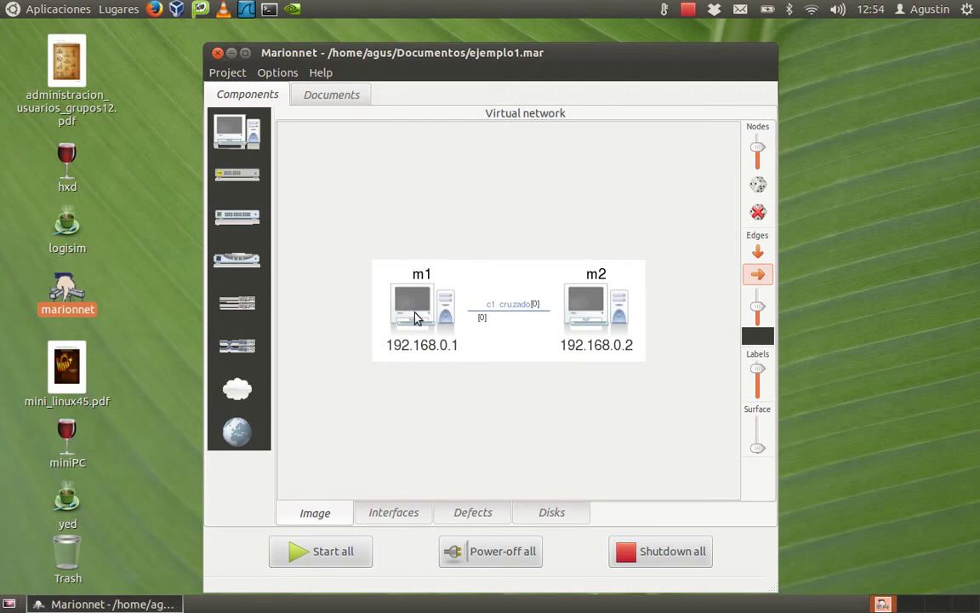
Start all machines, set the boot console to a TrueType font, and move m2's console to the right.
click(323, 551)
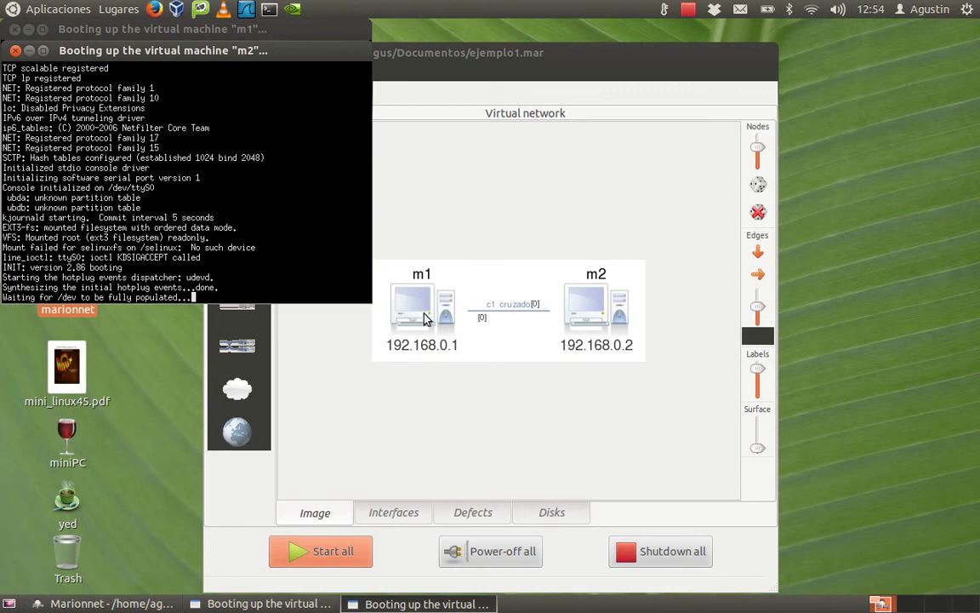
drag(8, 66, 255, 203)
ctrl+right_click(256, 203)
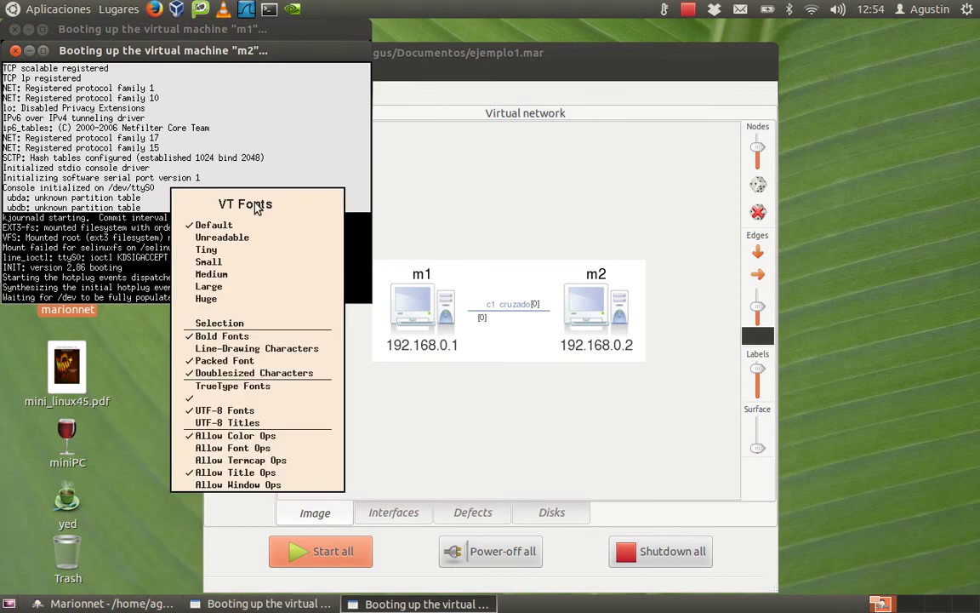
click(243, 249)
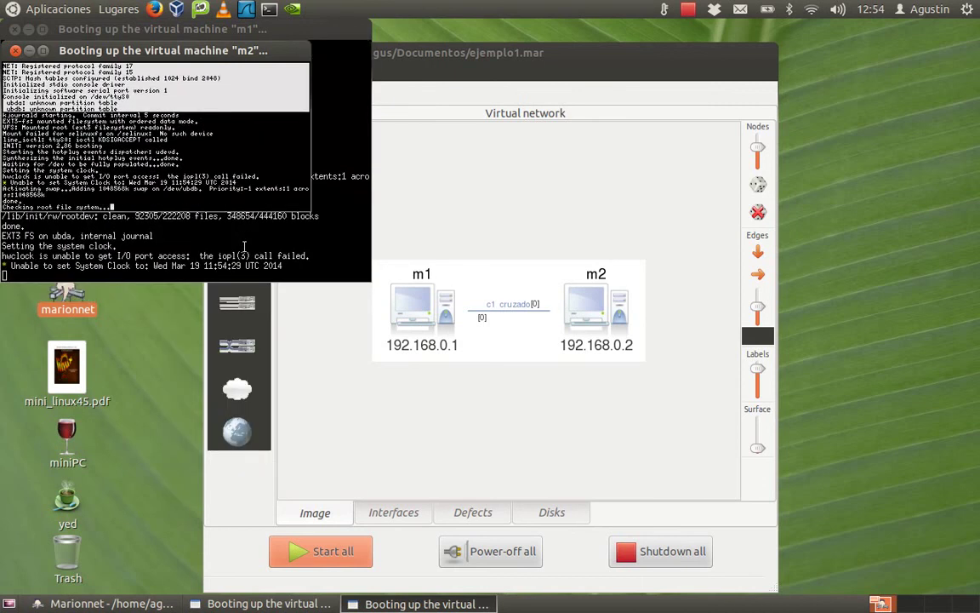
ctrl+right_click(229, 140)
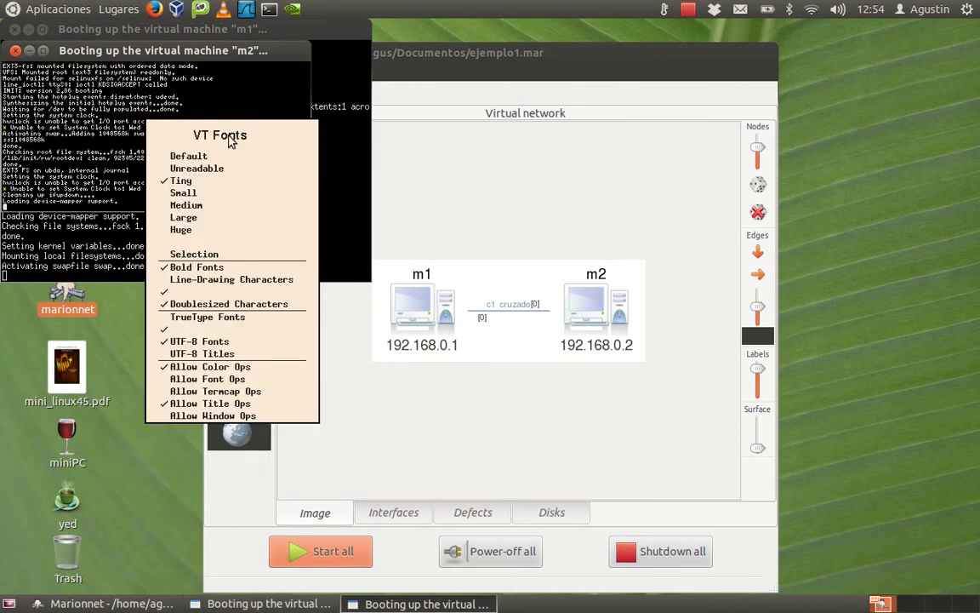
click(212, 317)
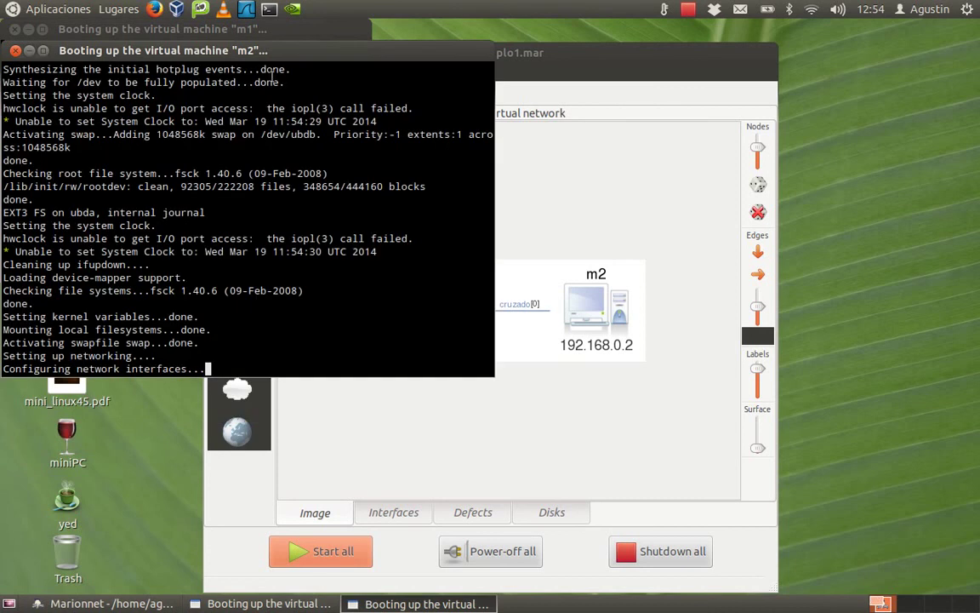
click(249, 25)
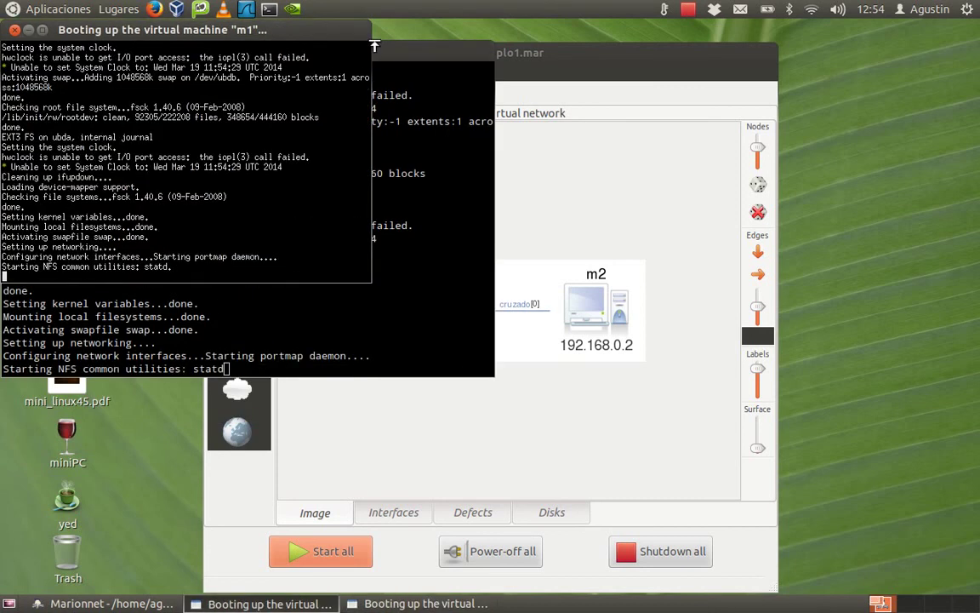
drag(338, 38, 890, 30)
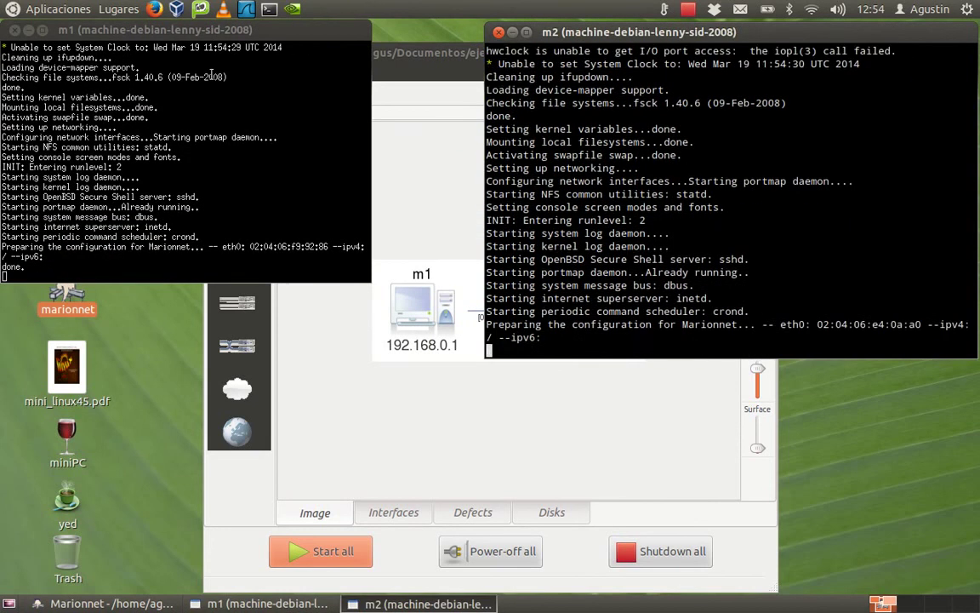
Switch m1's console to a TrueType font and log in to m1 as root.
ctrl+right_click(211, 77)
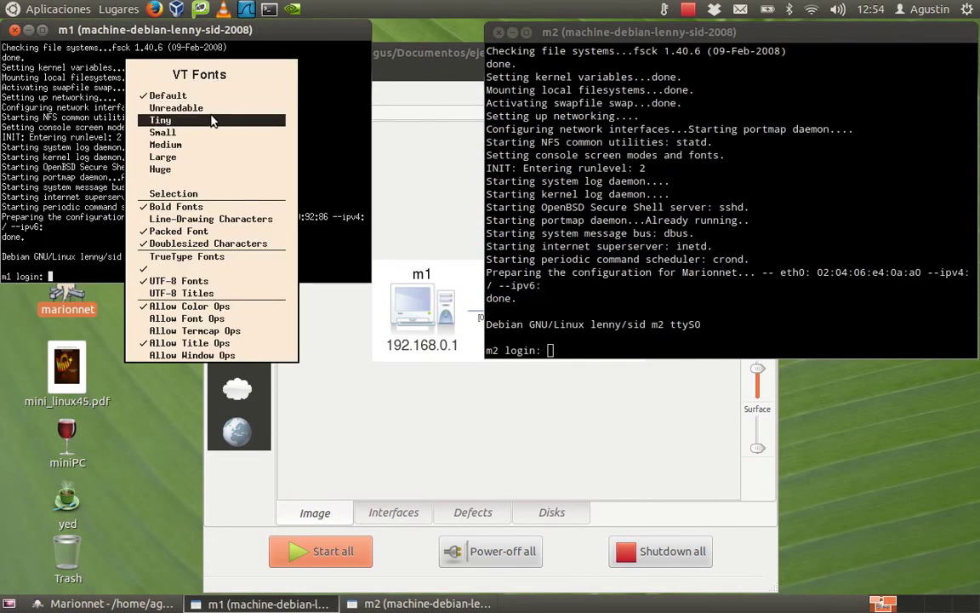
ctrl+right_click(172, 132)
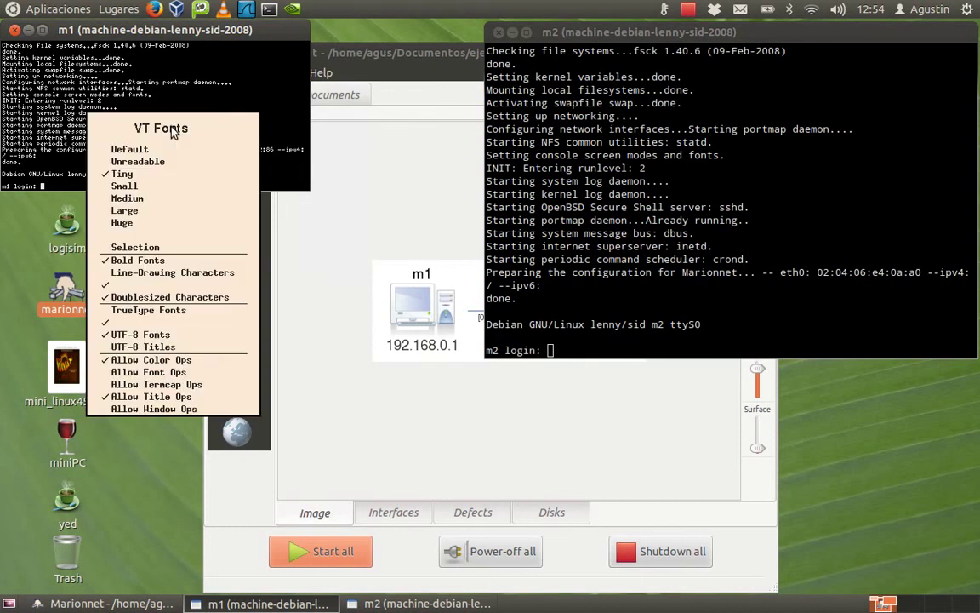
ctrl+right_click(136, 310)
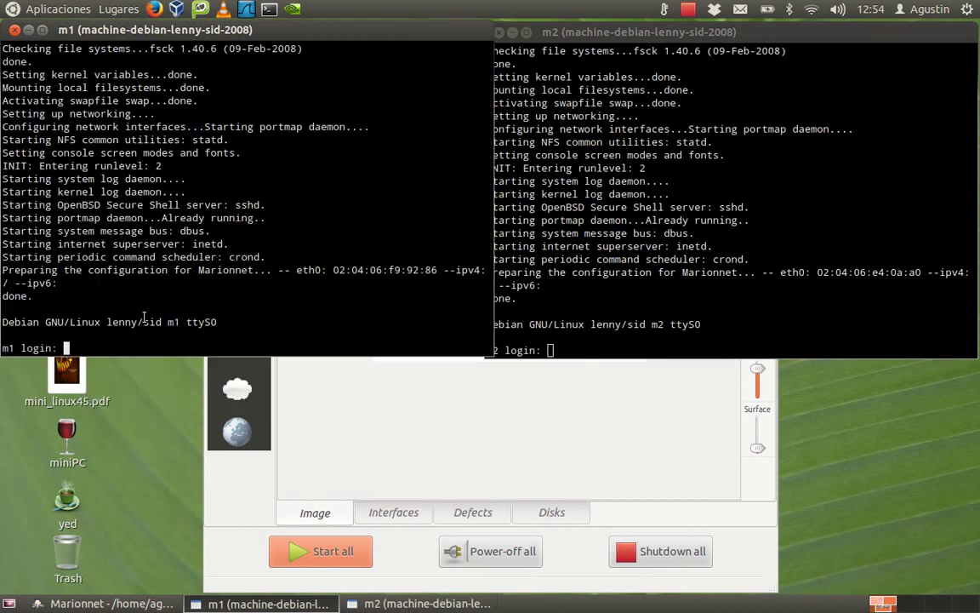
text(root)
key(Return)
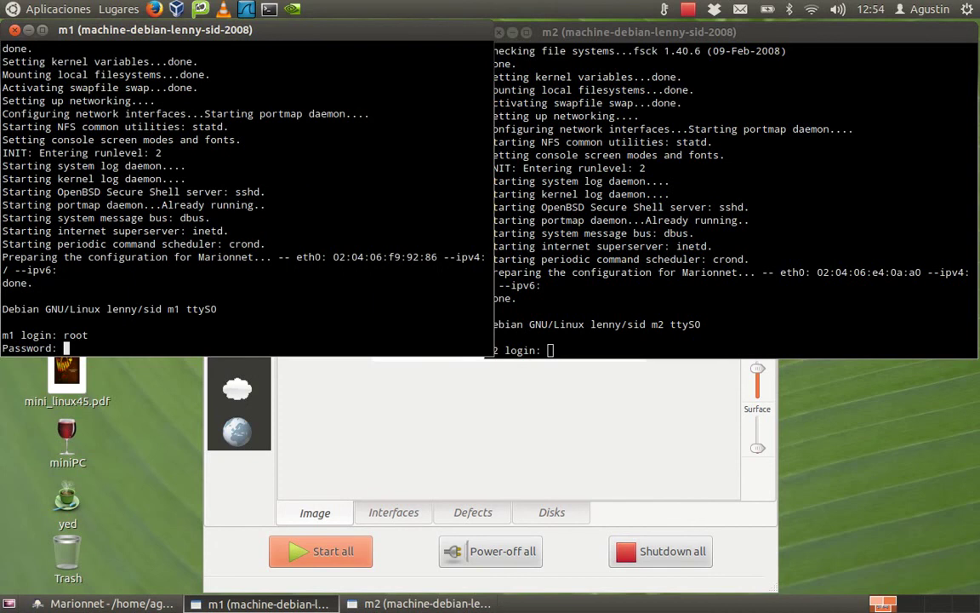
key(Return)
Log in to m2 as root with its password, then type ifconfig in m1's console.
click(675, 180)
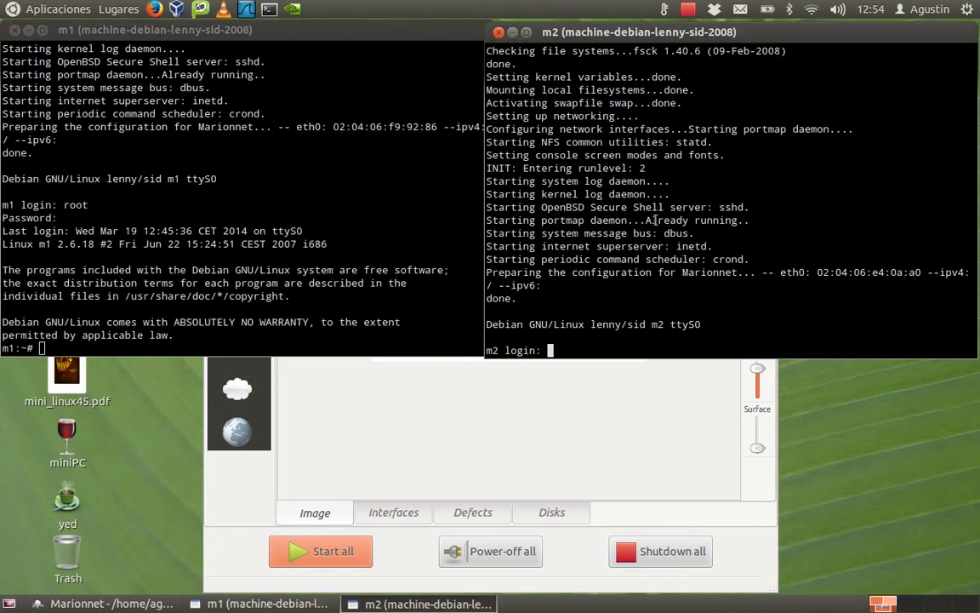
text(root)
key(Return)
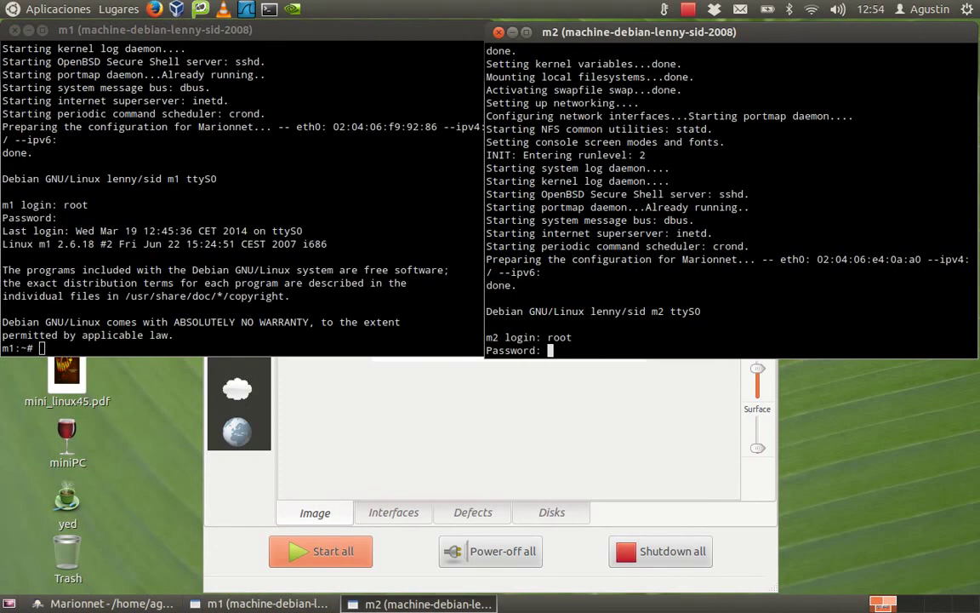
text(root)
key(Return)
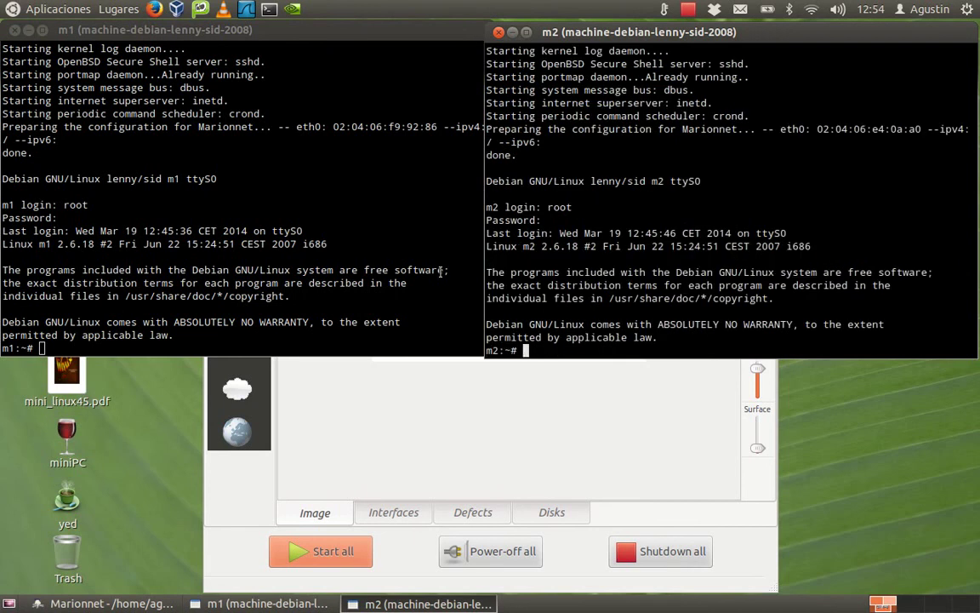
click(285, 313)
text(ifconfig)
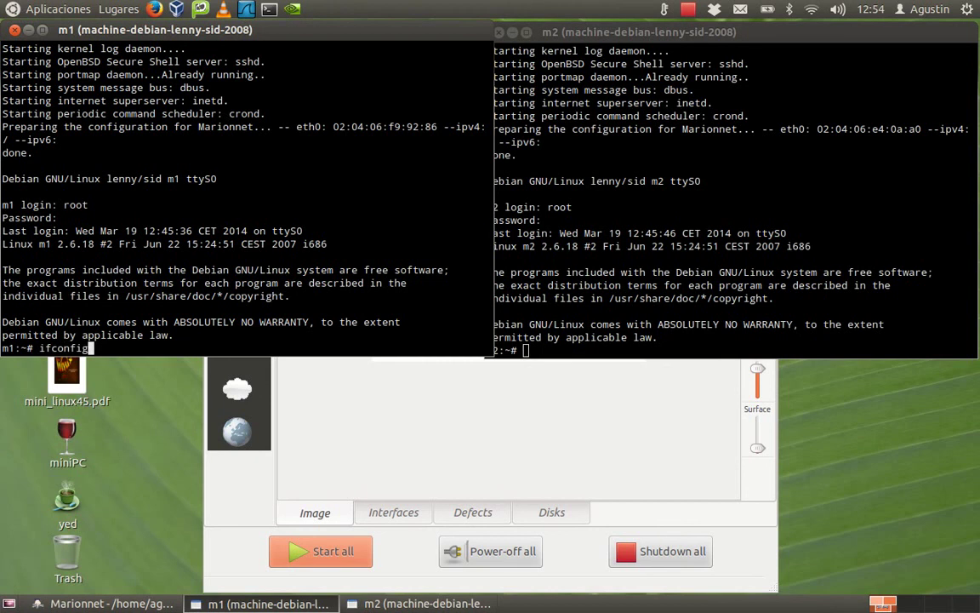
Run ifconfig on m1 and m2, showing eth0 without an IPv4 address, then return to the diagram.
key(Return)
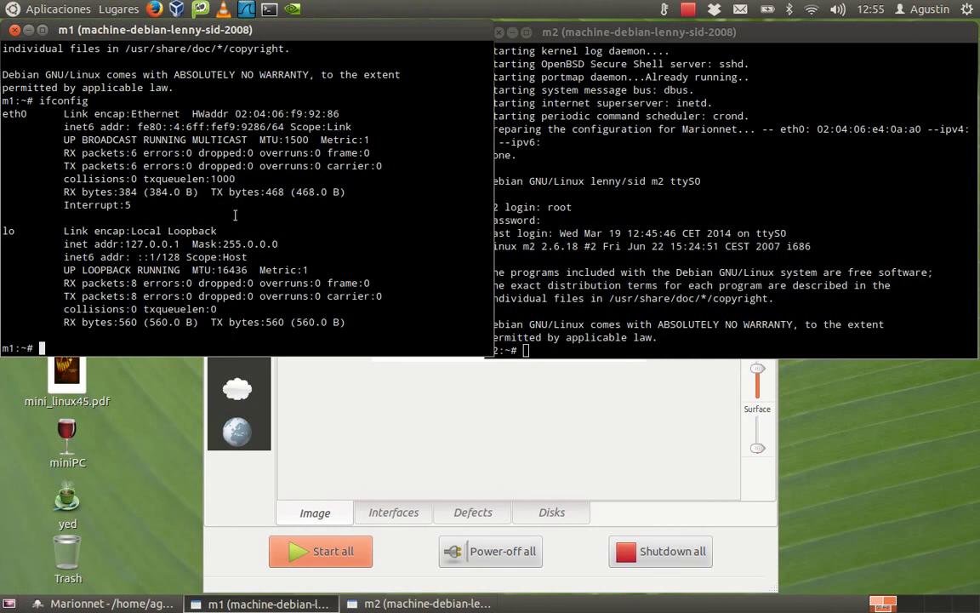
click(602, 201)
text(ifconfig)
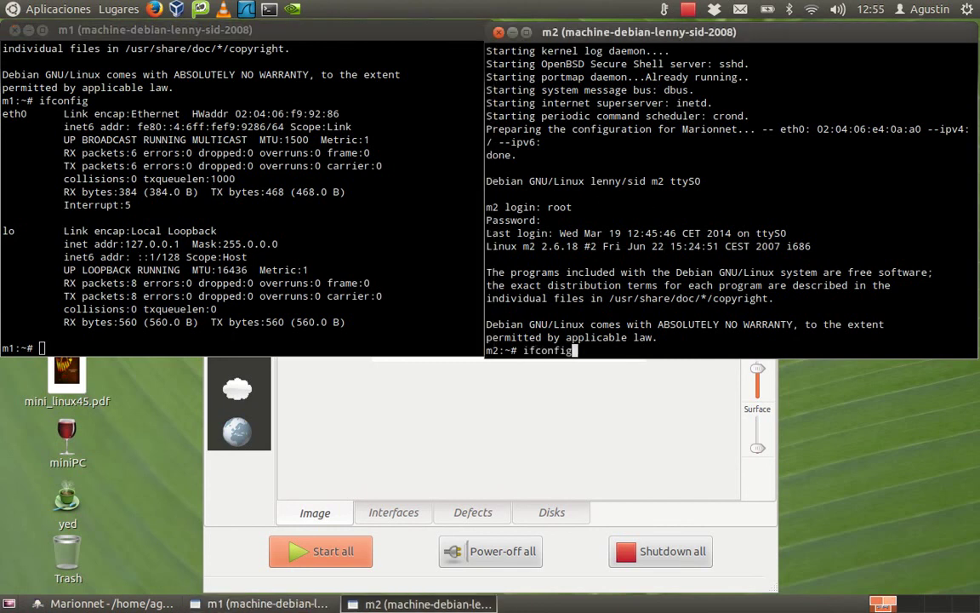
key(Return)
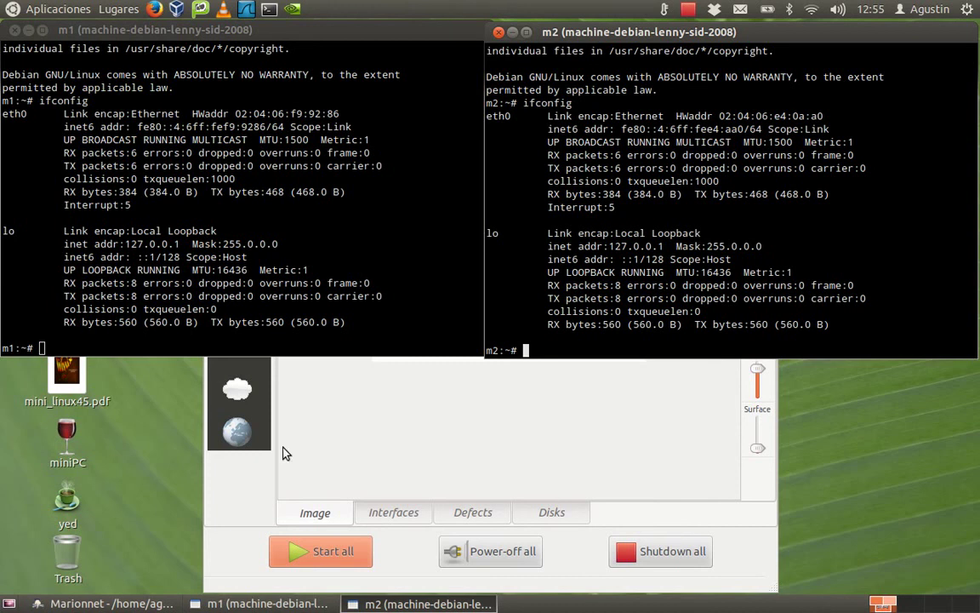
click(375, 393)
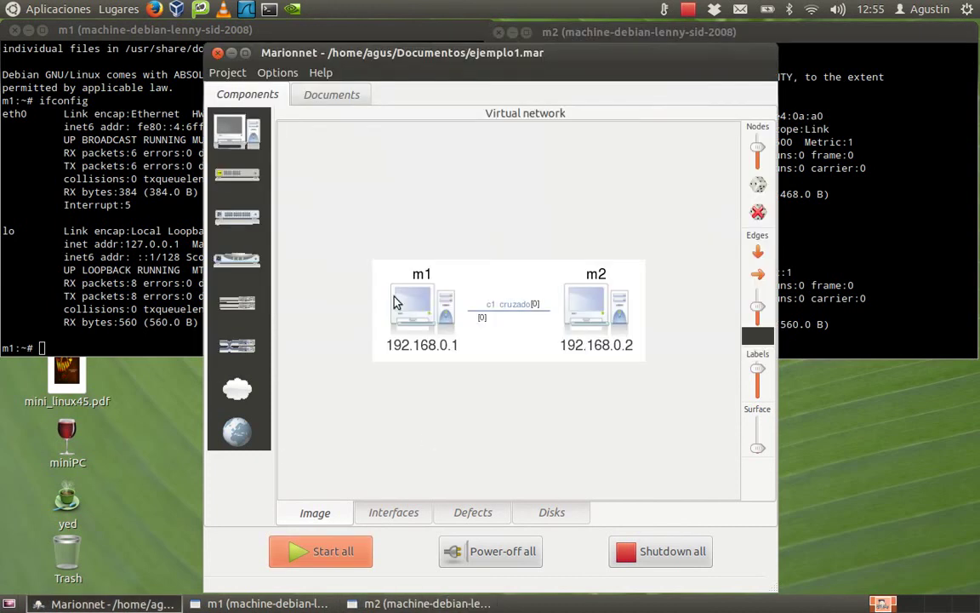